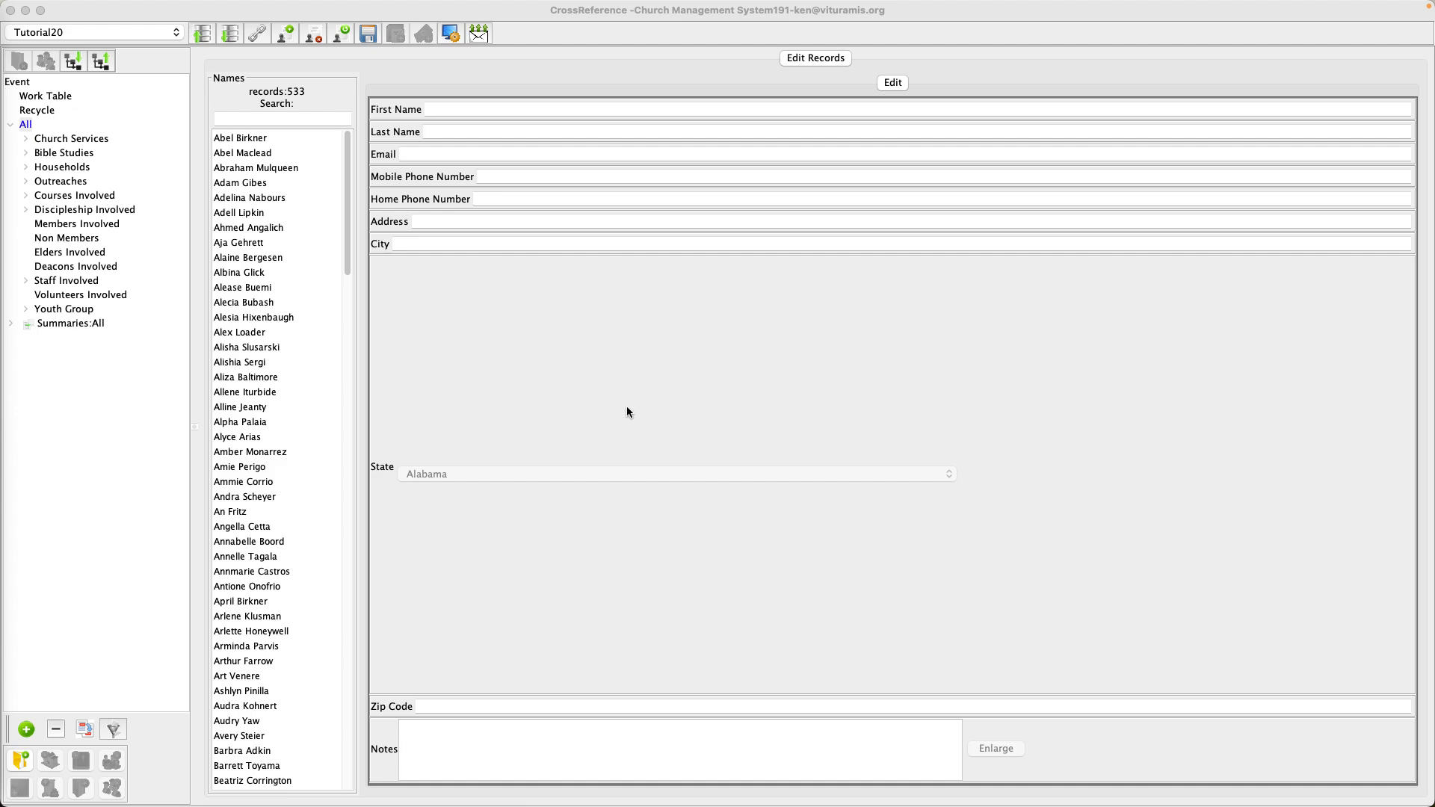
Browse the existing courses, then filter the names list to the 184 people involved in courses.
{"action": "left_click", "coordinate": [27, 197]}
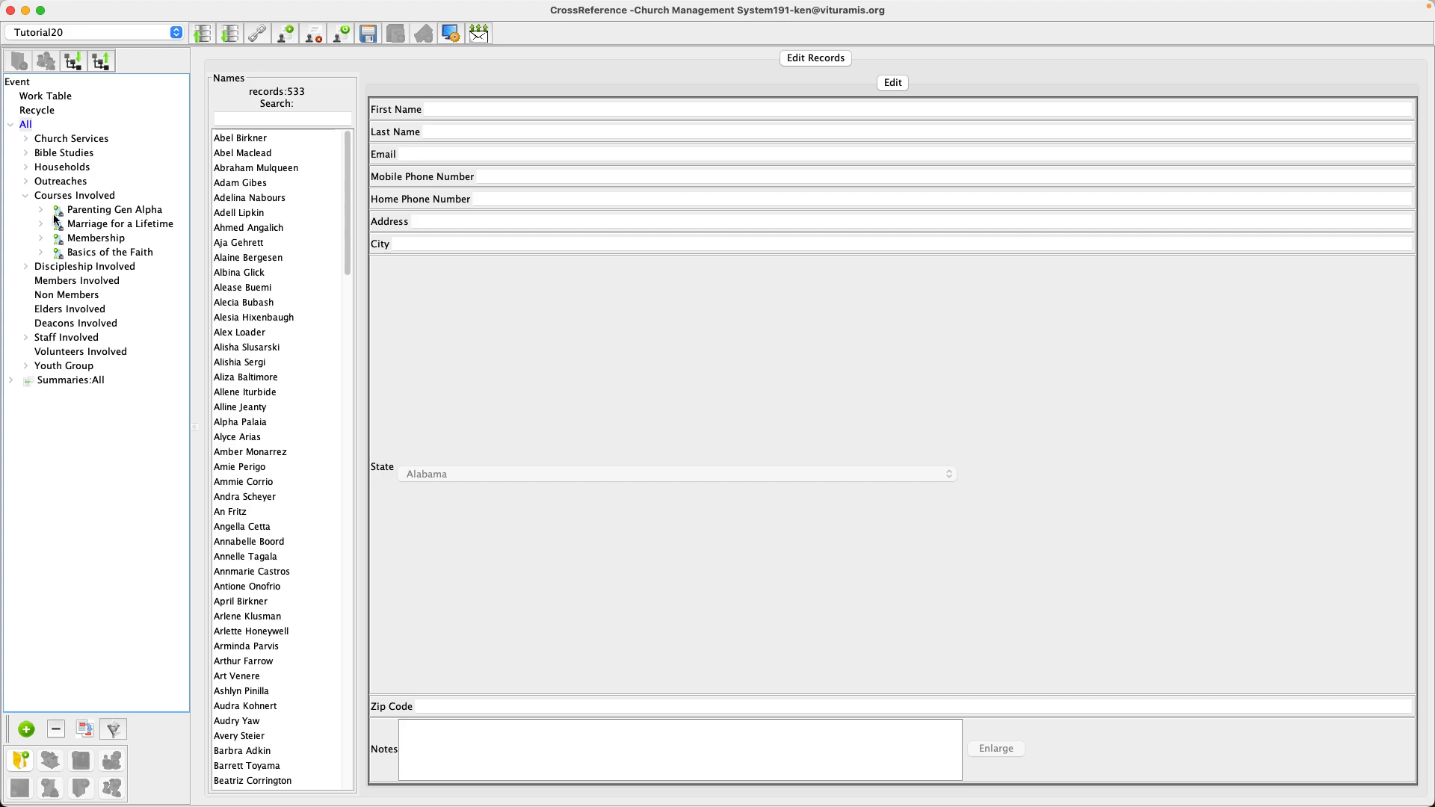
{"action": "left_click", "coordinate": [41, 213]}
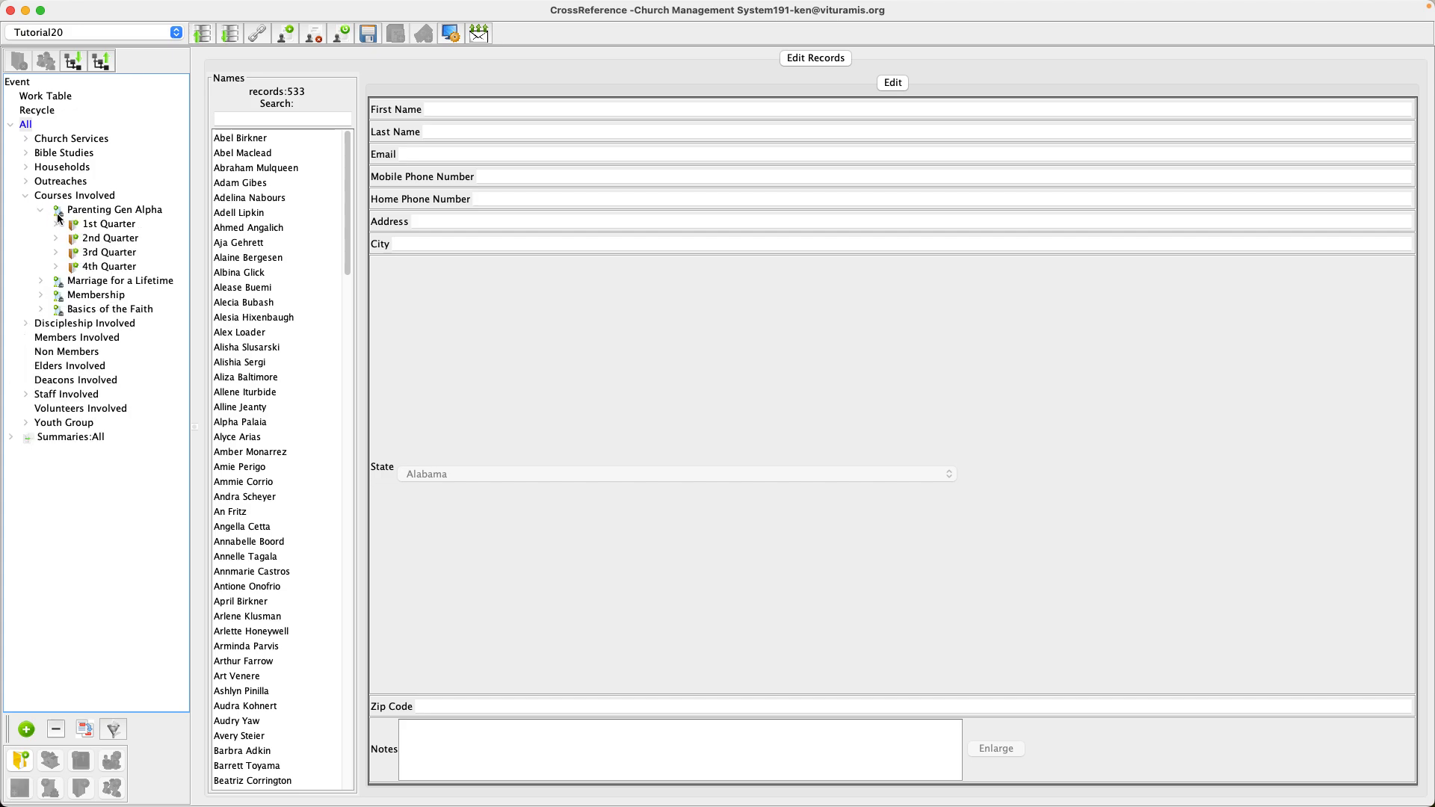
{"action": "left_click", "coordinate": [41, 213]}
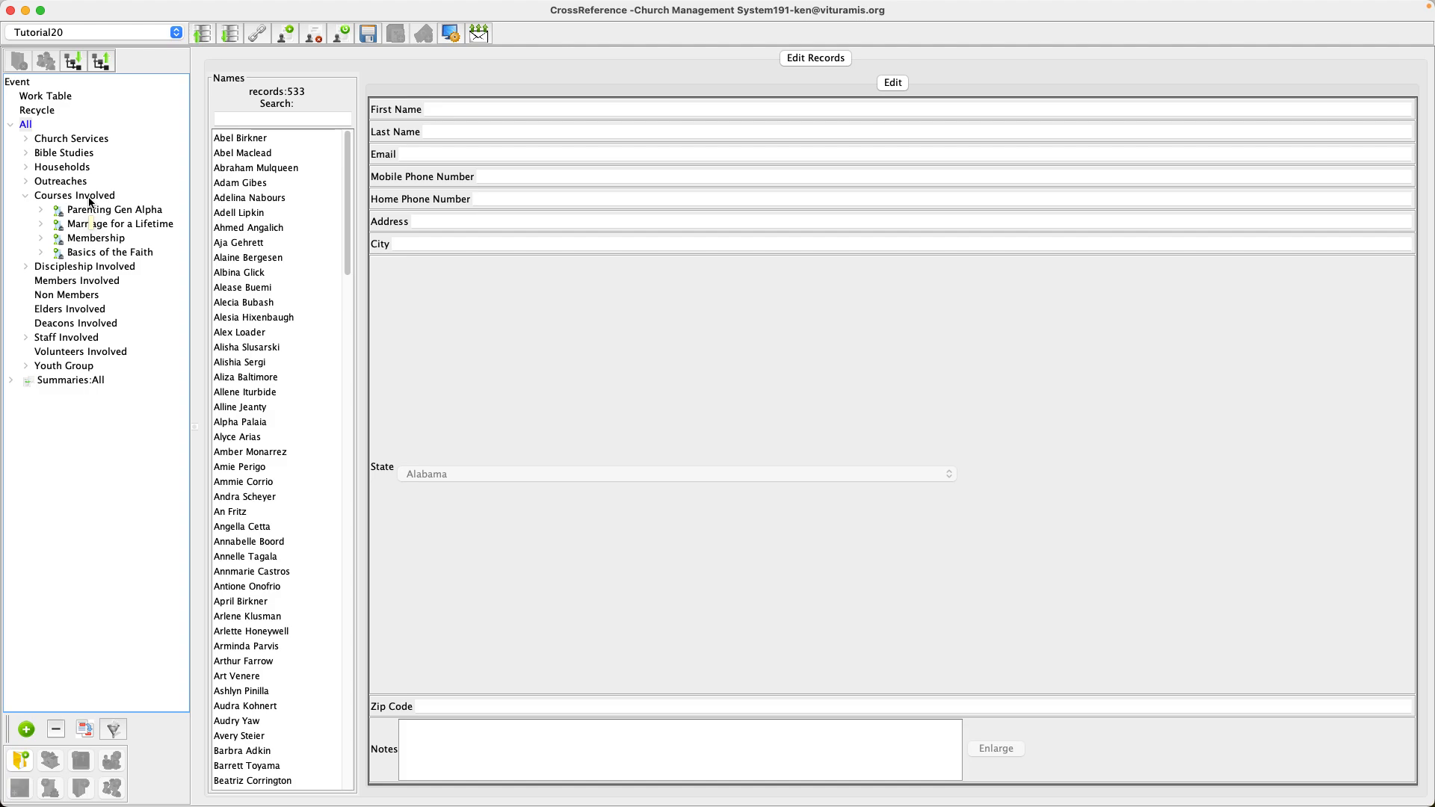
{"action": "left_click", "coordinate": [82, 198]}
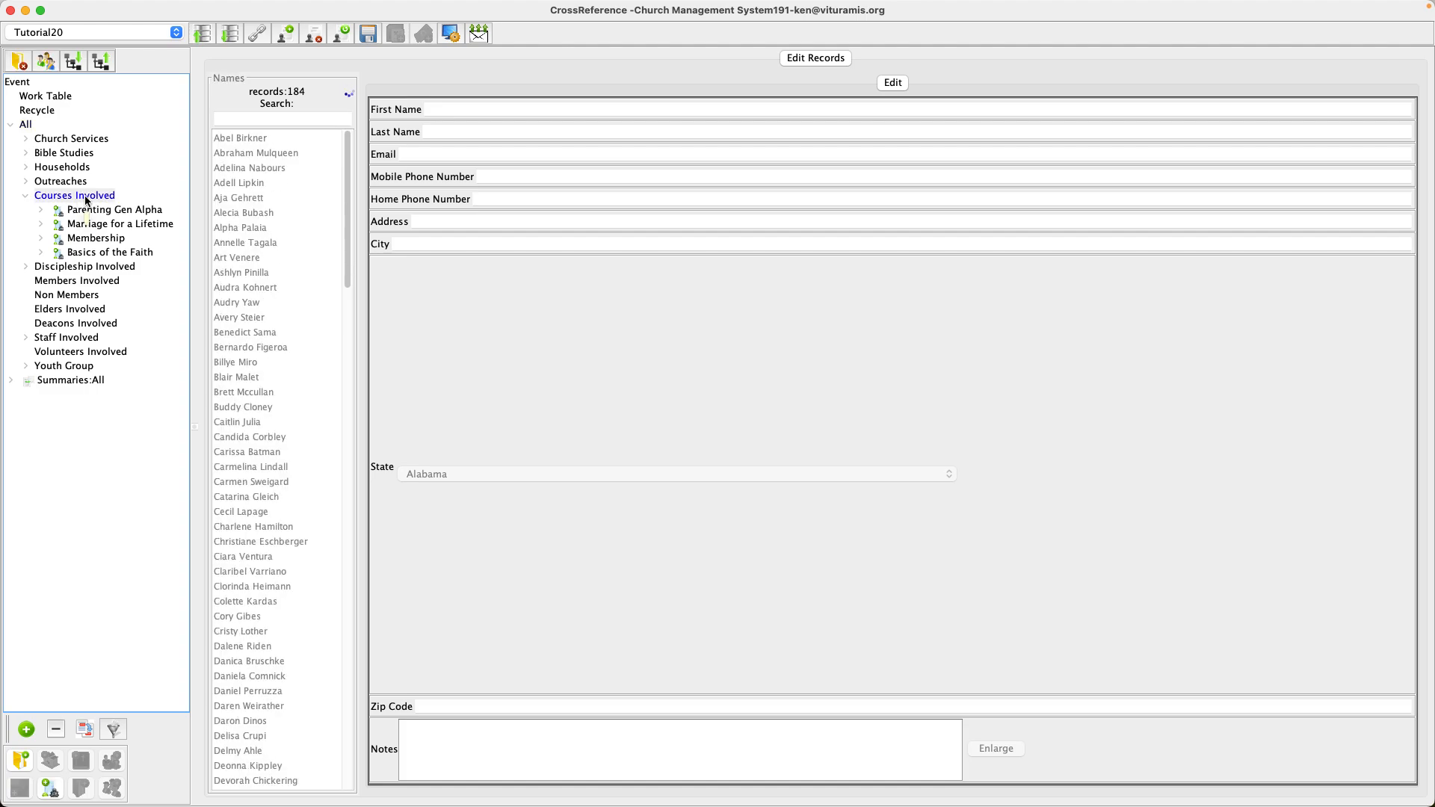
Add a new course named 'Parenting Toddlers'.
{"action": "left_click", "coordinate": [50, 789]}
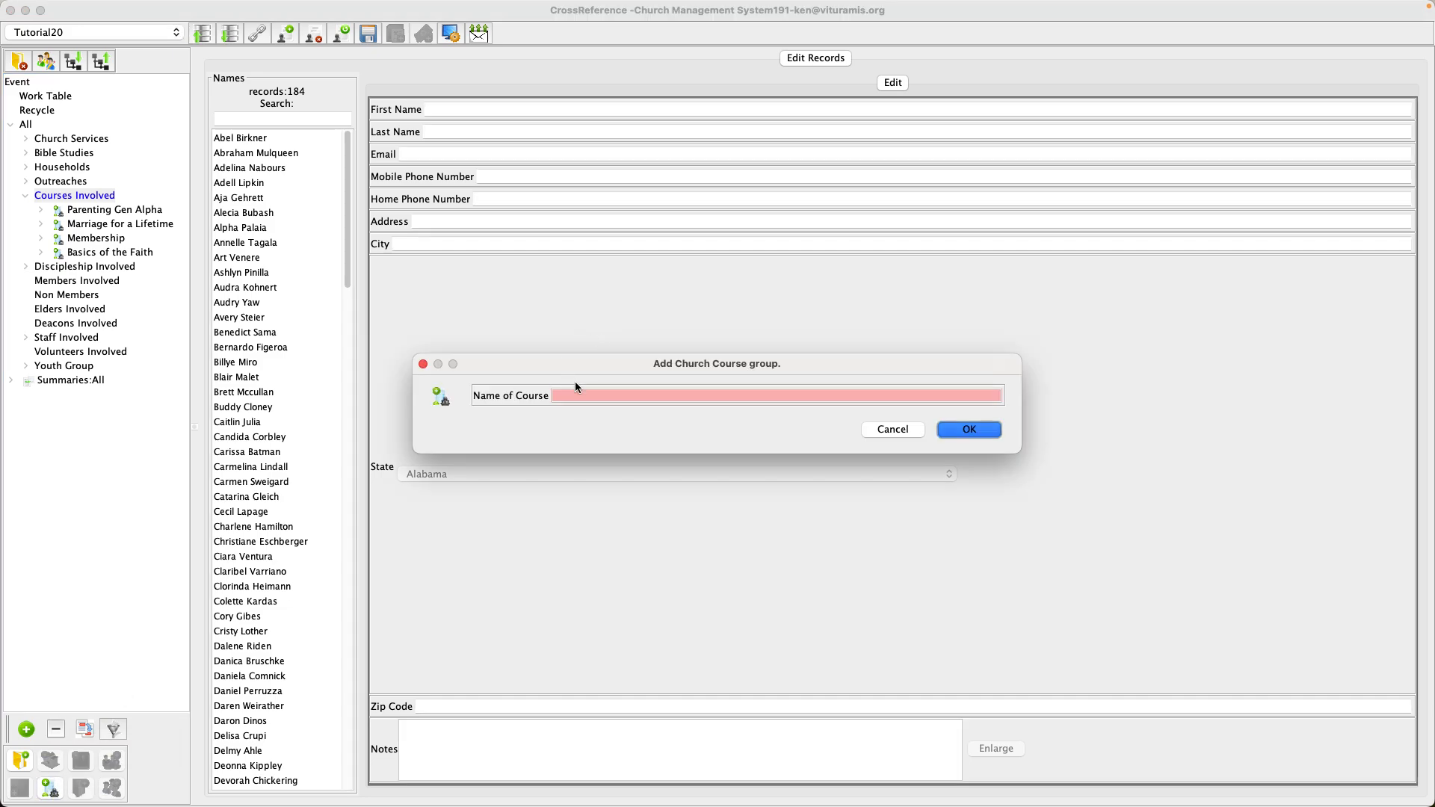
{"action": "left_click", "coordinate": [570, 395]}
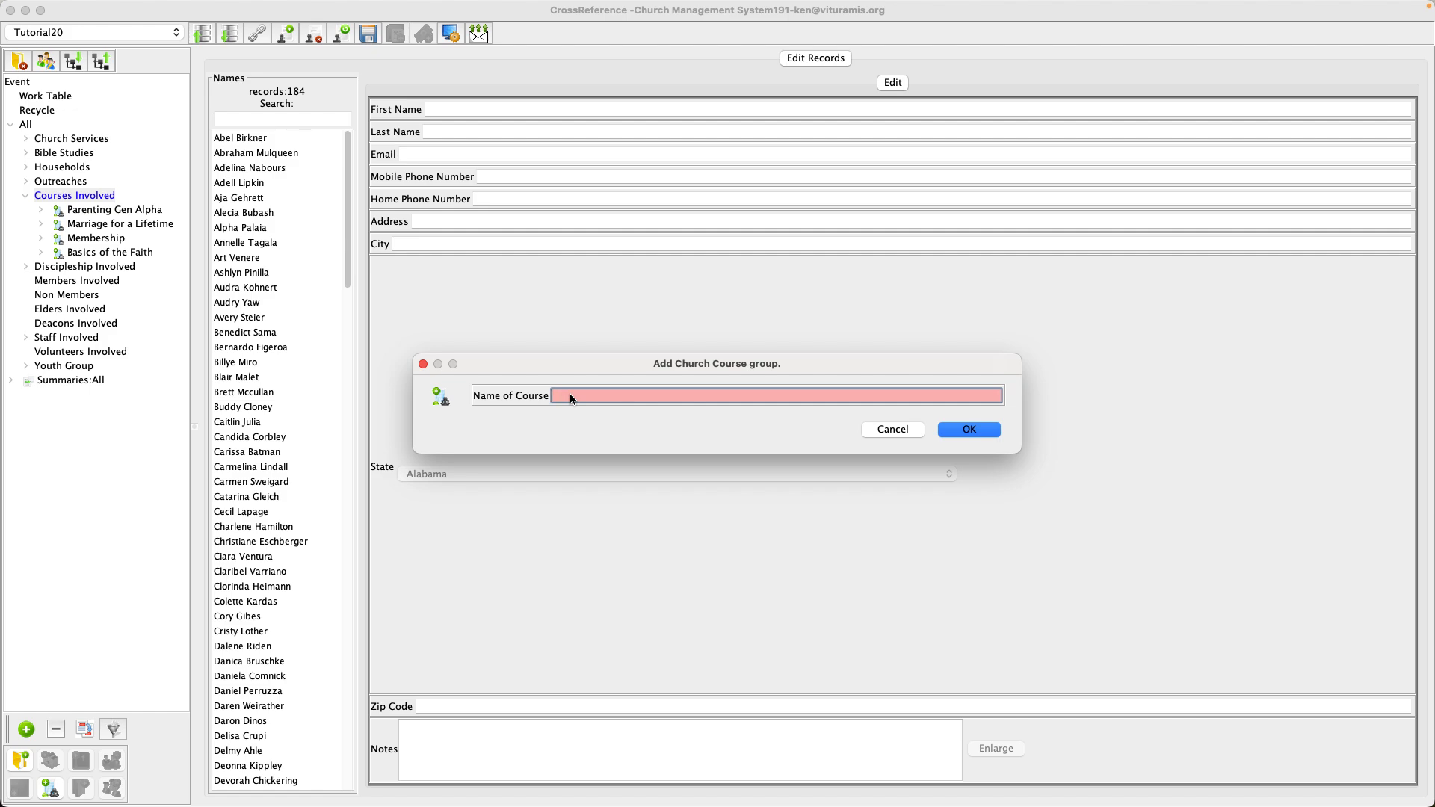
{"action": "type", "text": "Parentin"}
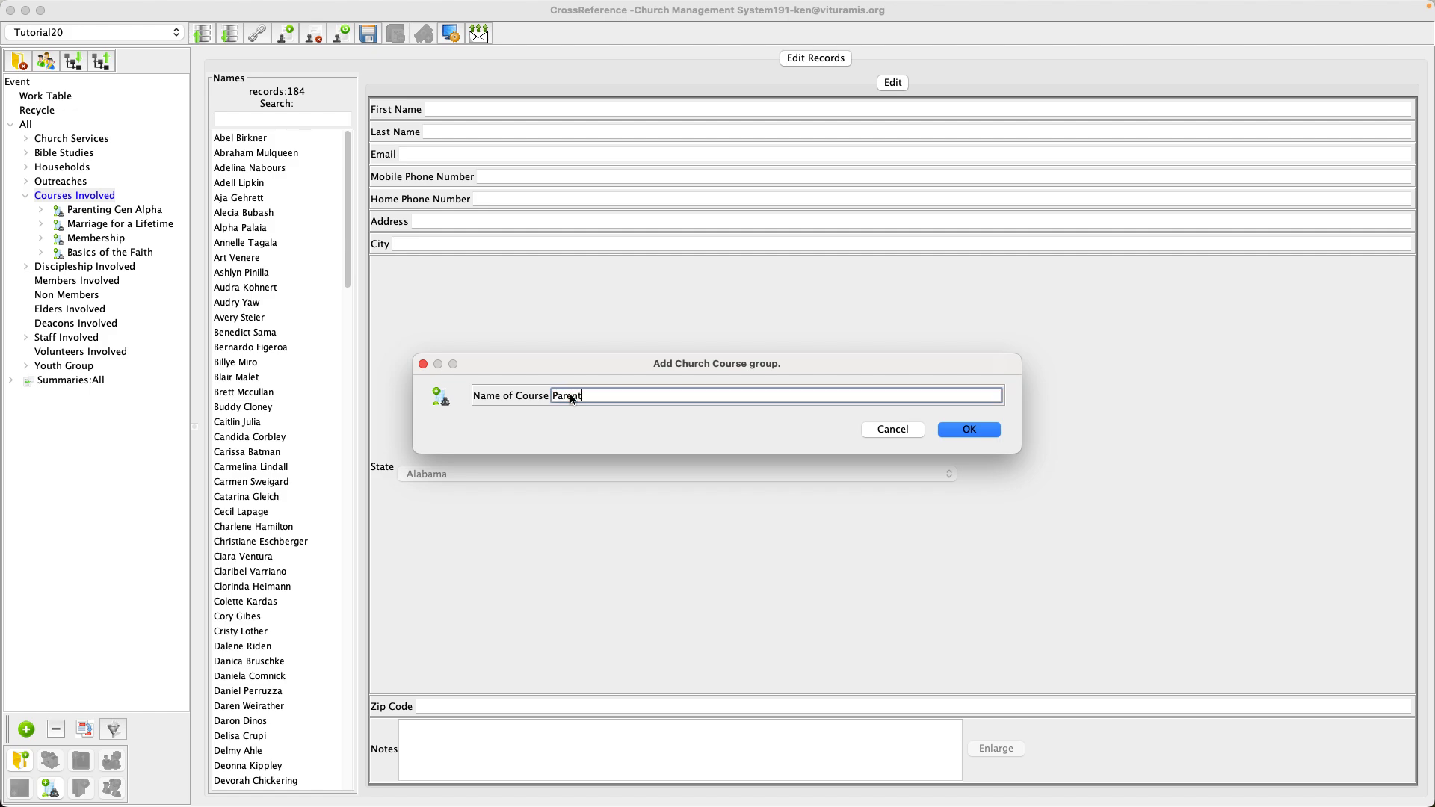
{"action": "type", "text": "g Toddlers"}
{"action": "key", "text": "Return"}
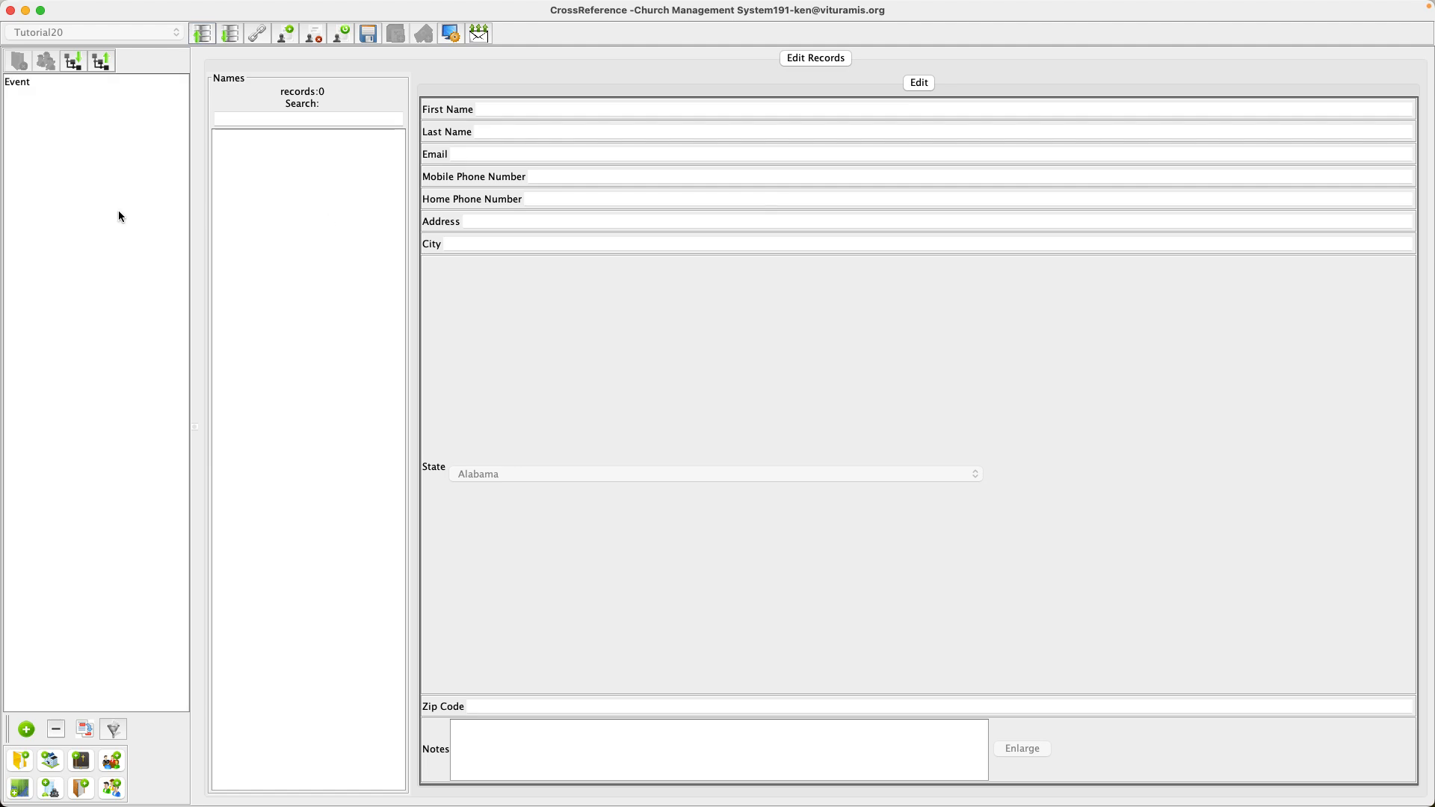
Expand All and Courses Involved in the tree and select Parenting Toddlers.
{"action": "left_click", "coordinate": [12, 124]}
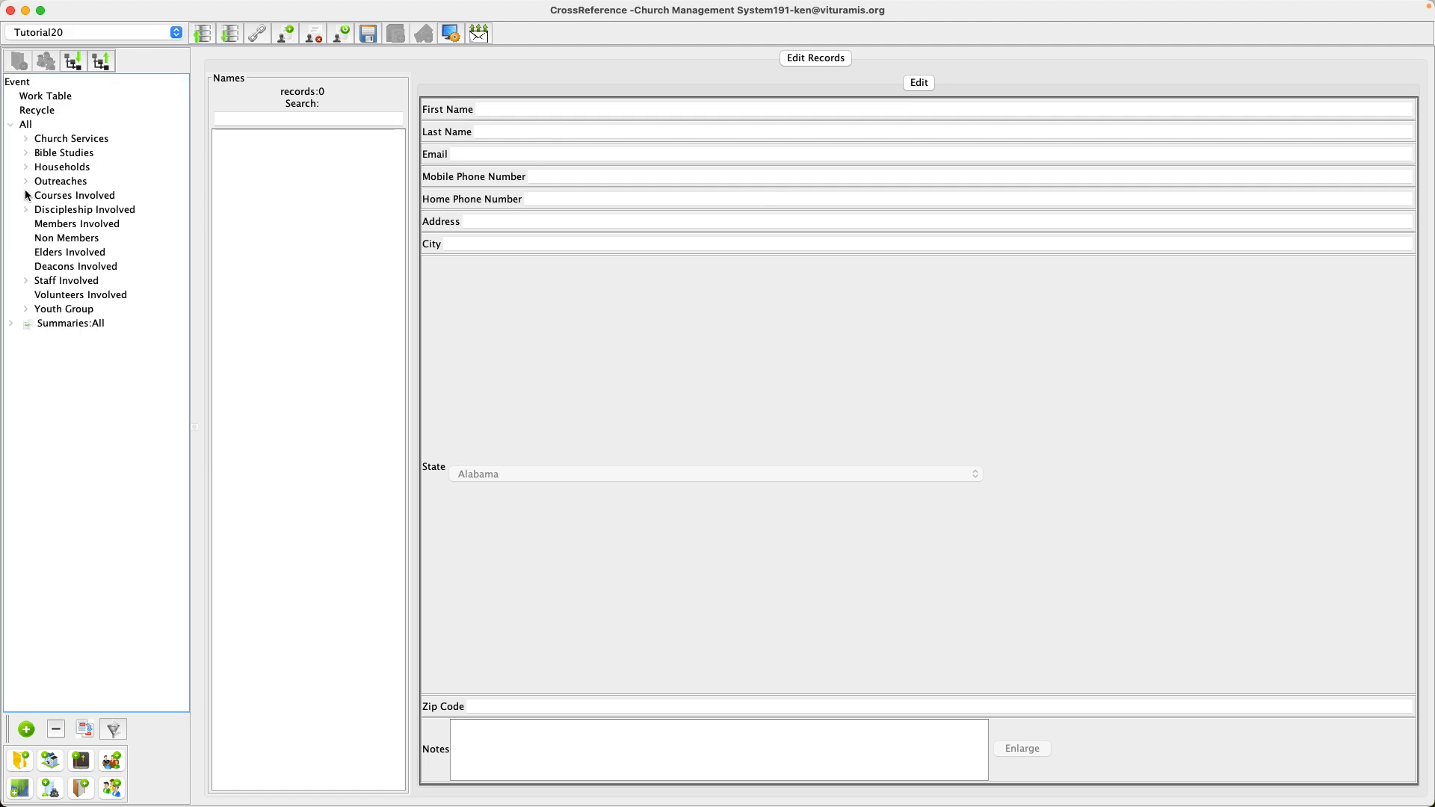
{"action": "left_click", "coordinate": [26, 195]}
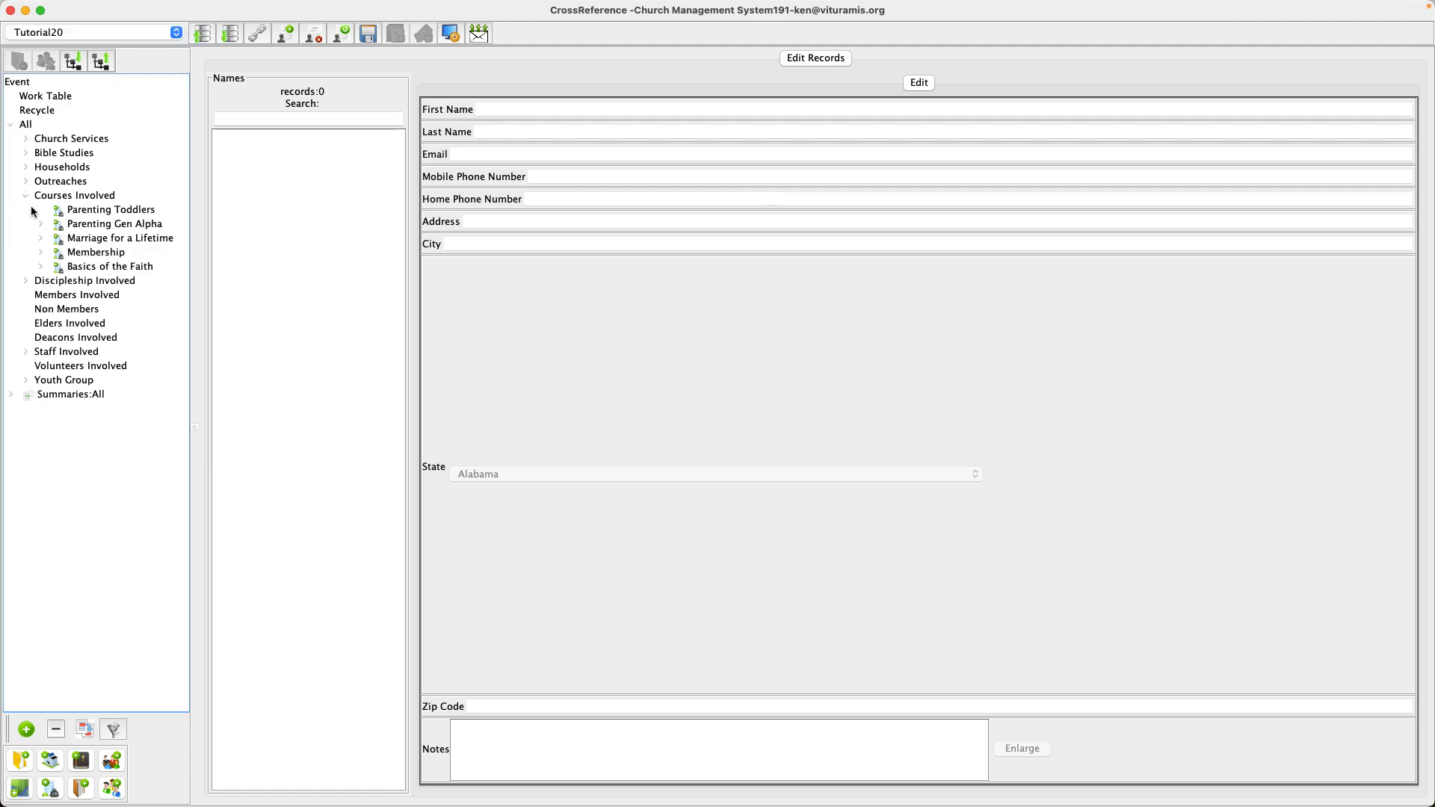
{"action": "left_click", "coordinate": [90, 212]}
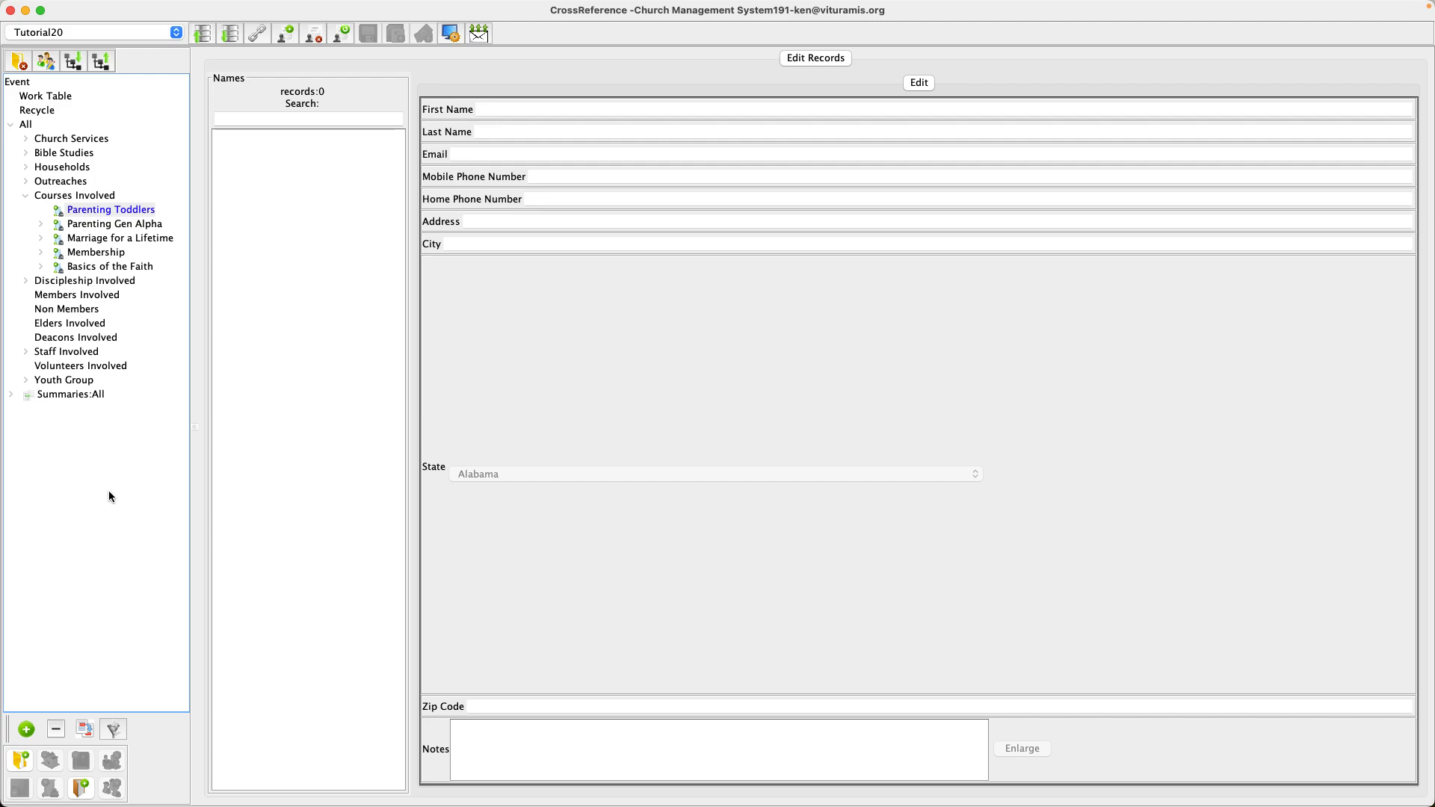
Add a class named 'Winter Class', choose its instructor, and enter the instructor's e-mail address.
{"action": "left_click", "coordinate": [80, 788]}
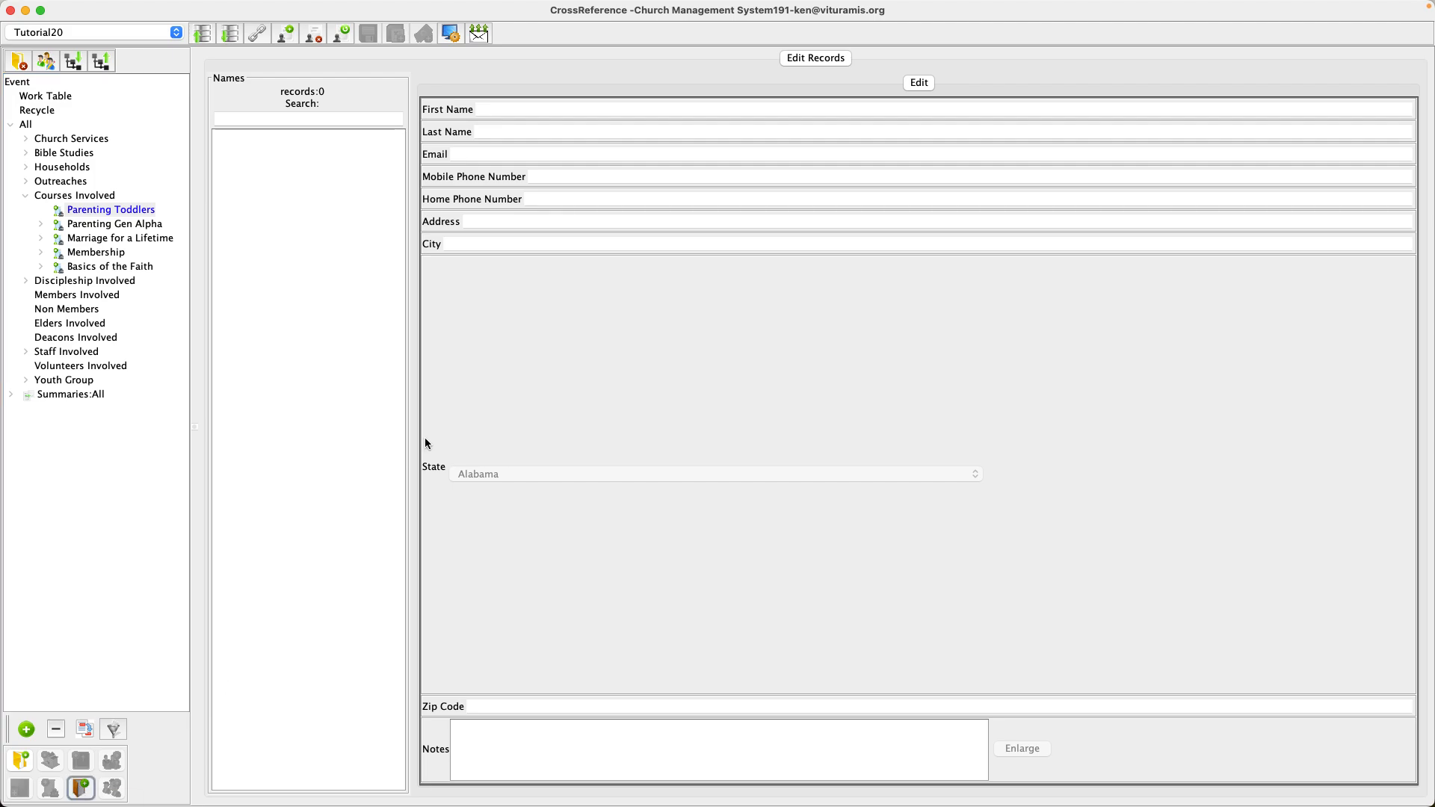
{"action": "left_click", "coordinate": [527, 271]}
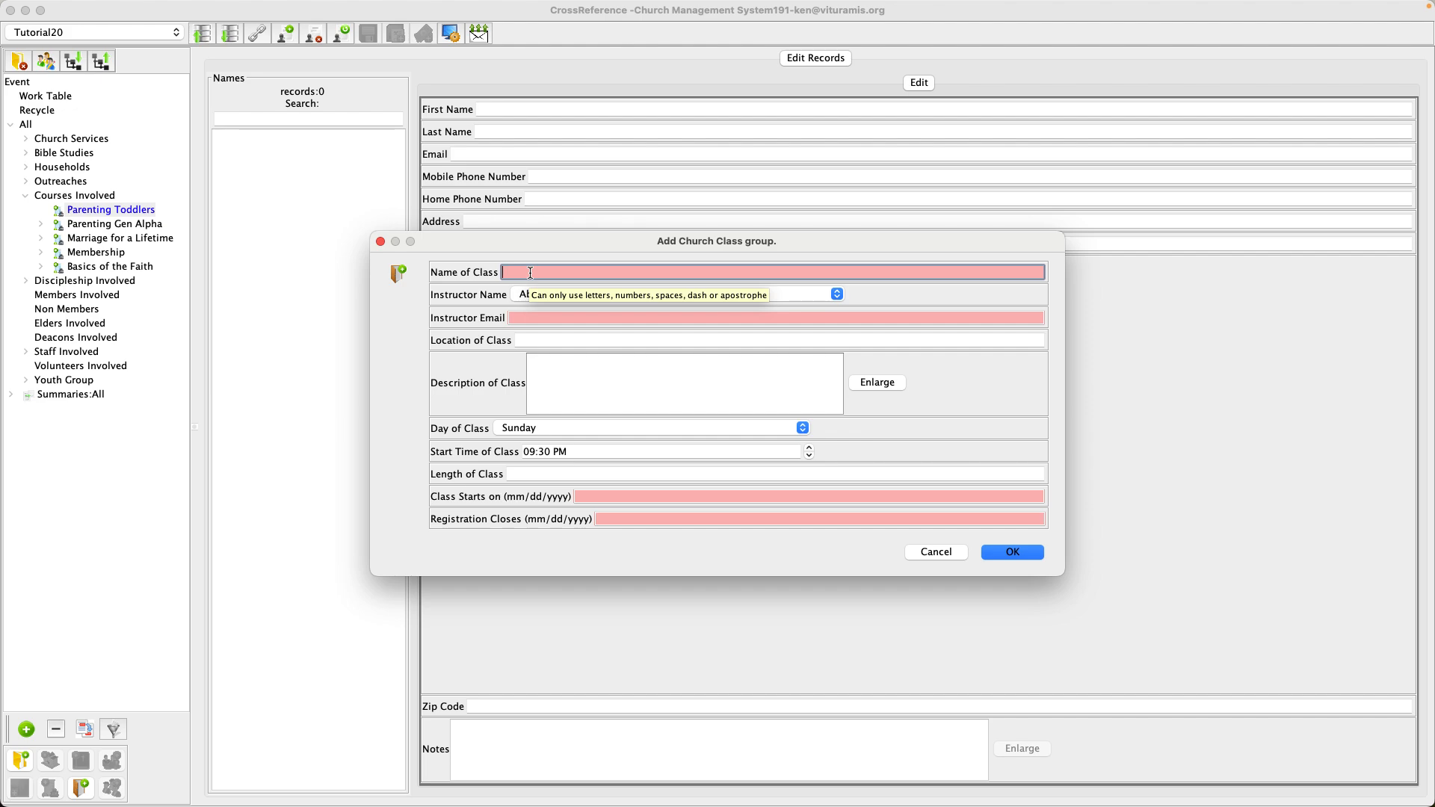
{"action": "type", "text": "Winter"}
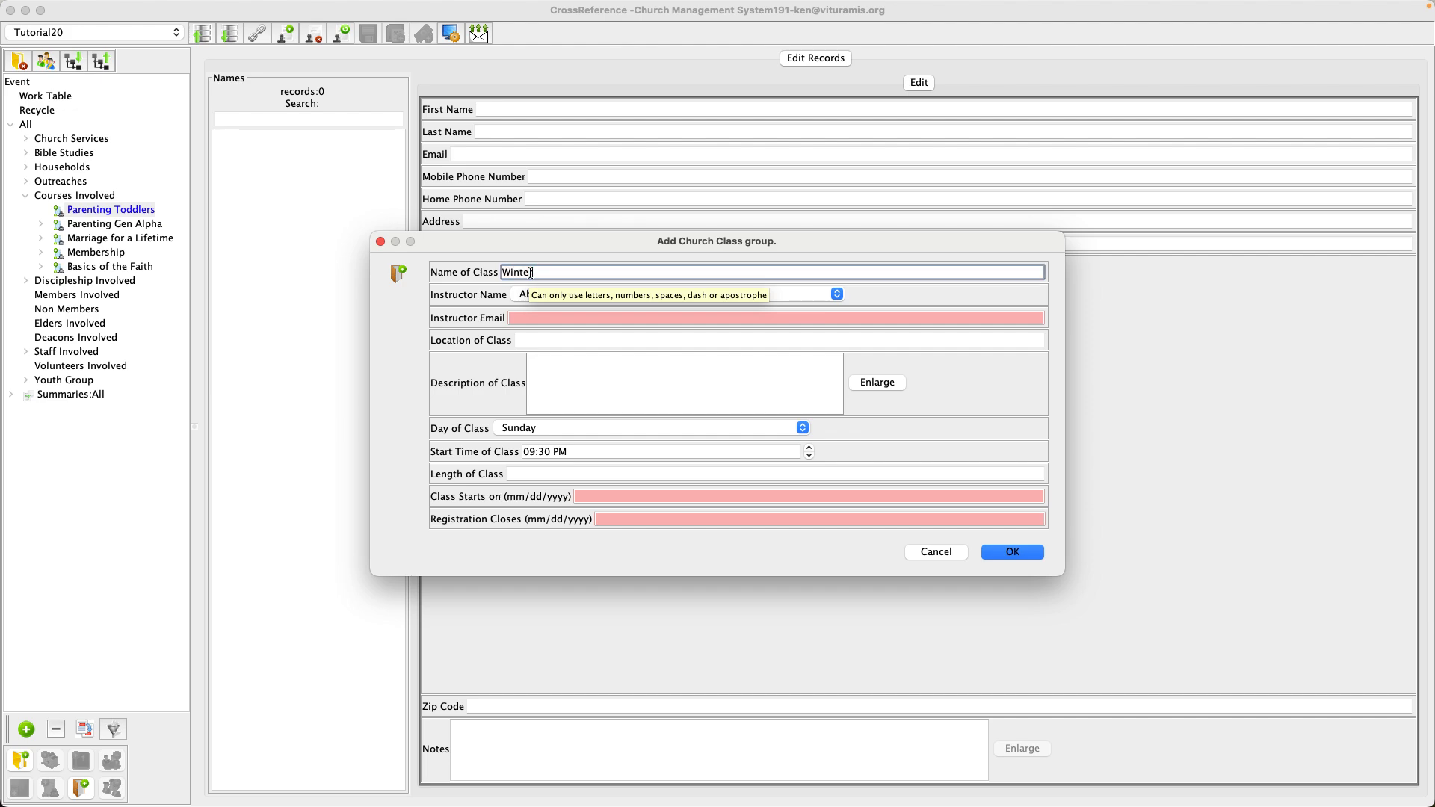
{"action": "type", "text": " Class"}
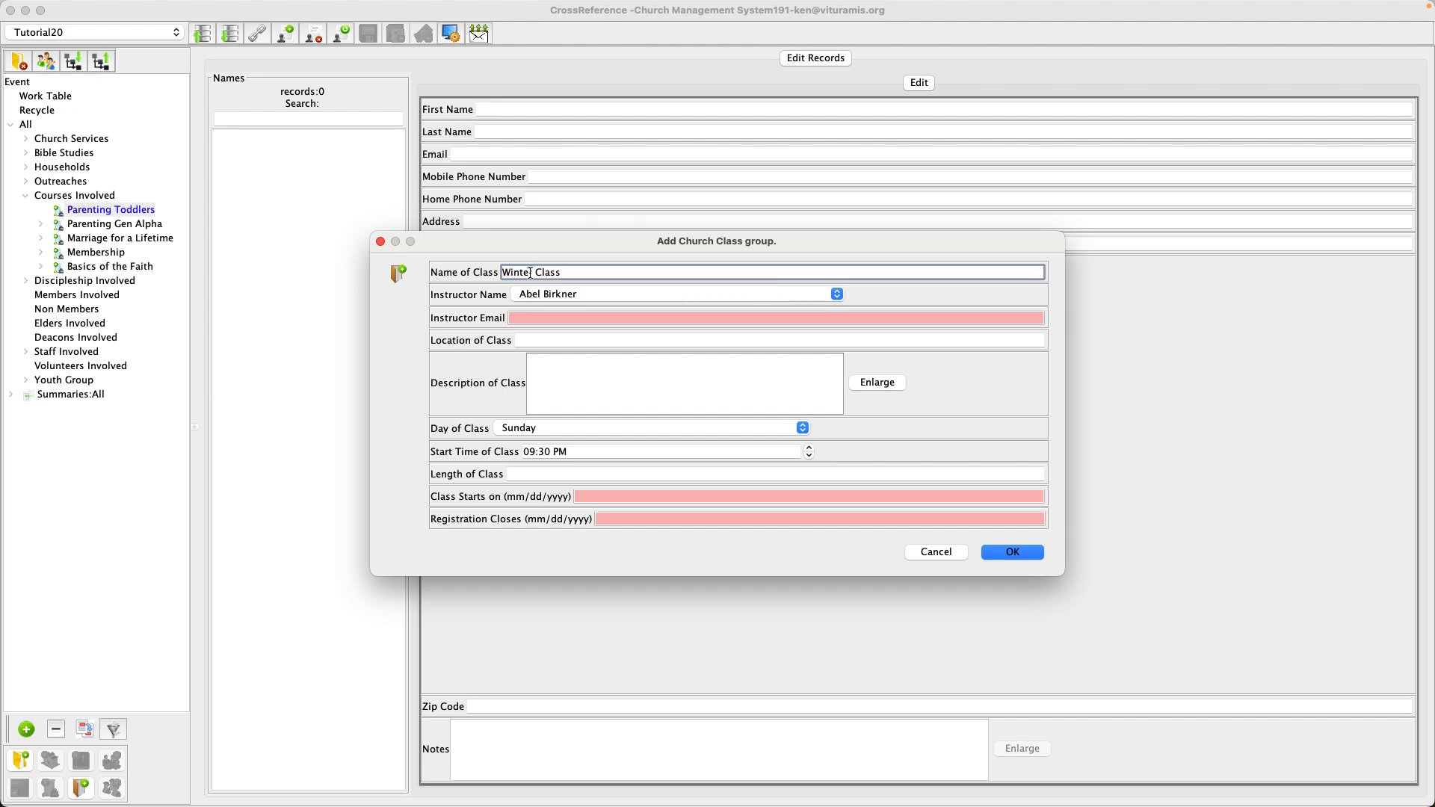
{"action": "left_click", "coordinate": [565, 296]}
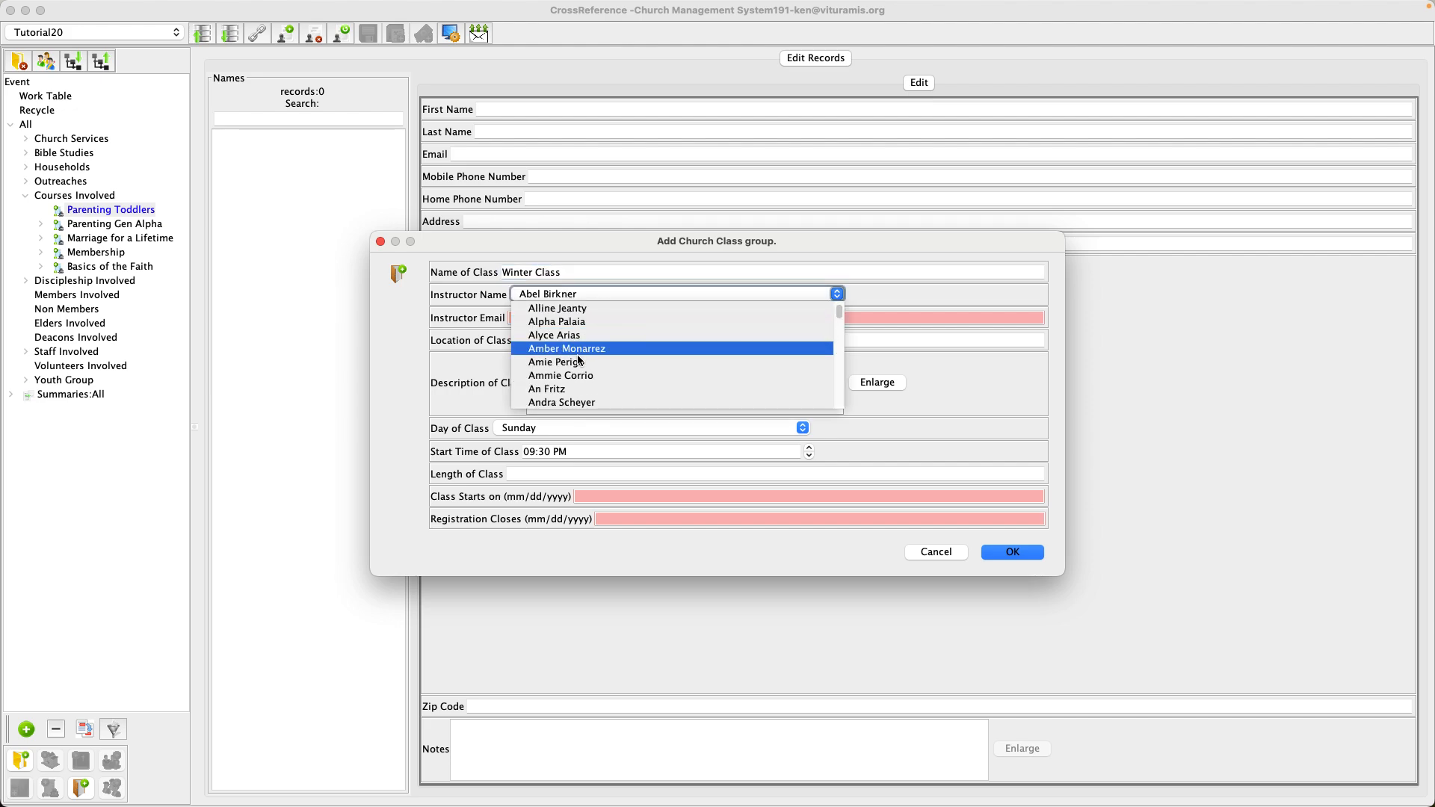
{"action": "scroll", "coordinate": [580, 362], "scroll_direction": "down", "scroll_amount": 3}
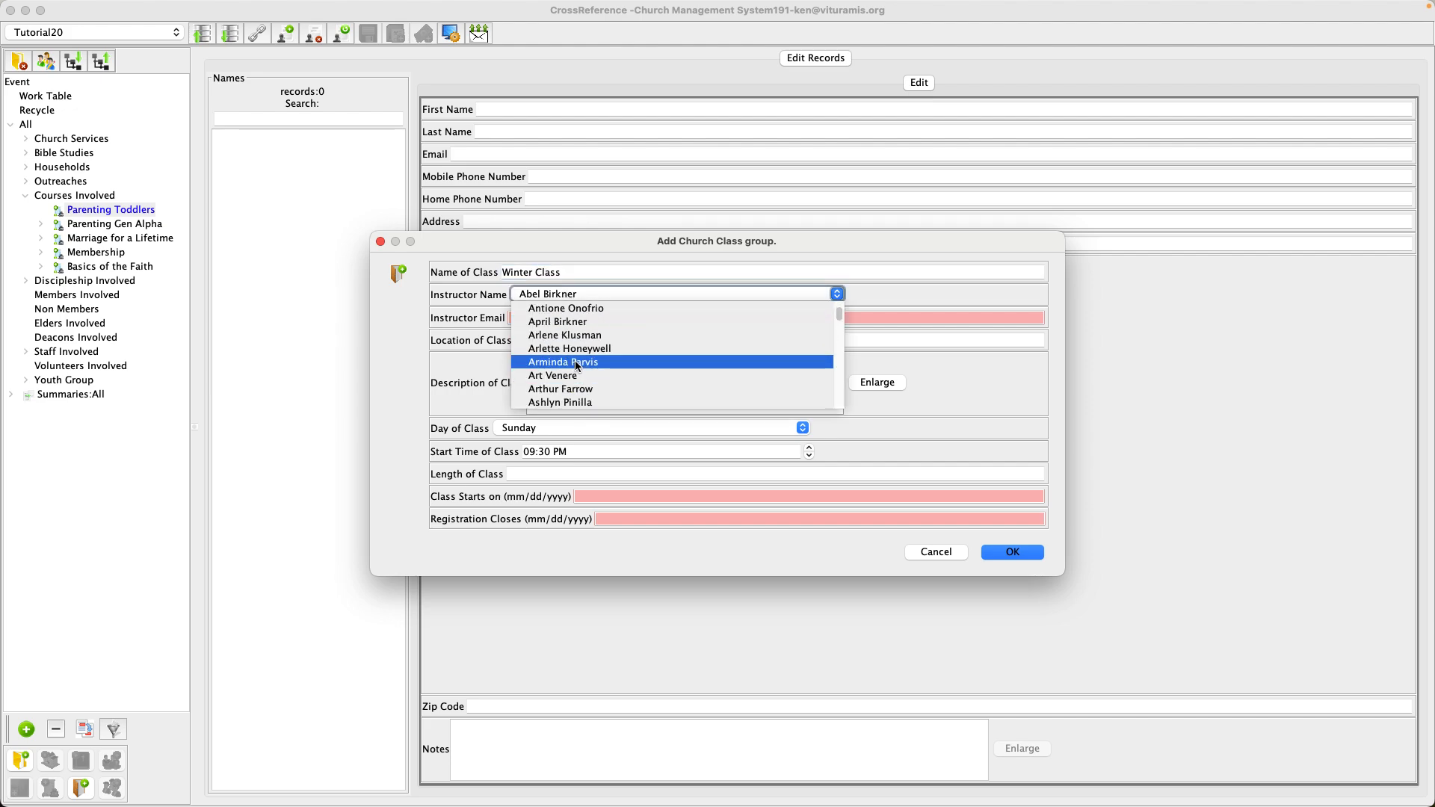
{"action": "left_click", "coordinate": [577, 364]}
{"action": "left_click", "coordinate": [543, 318]}
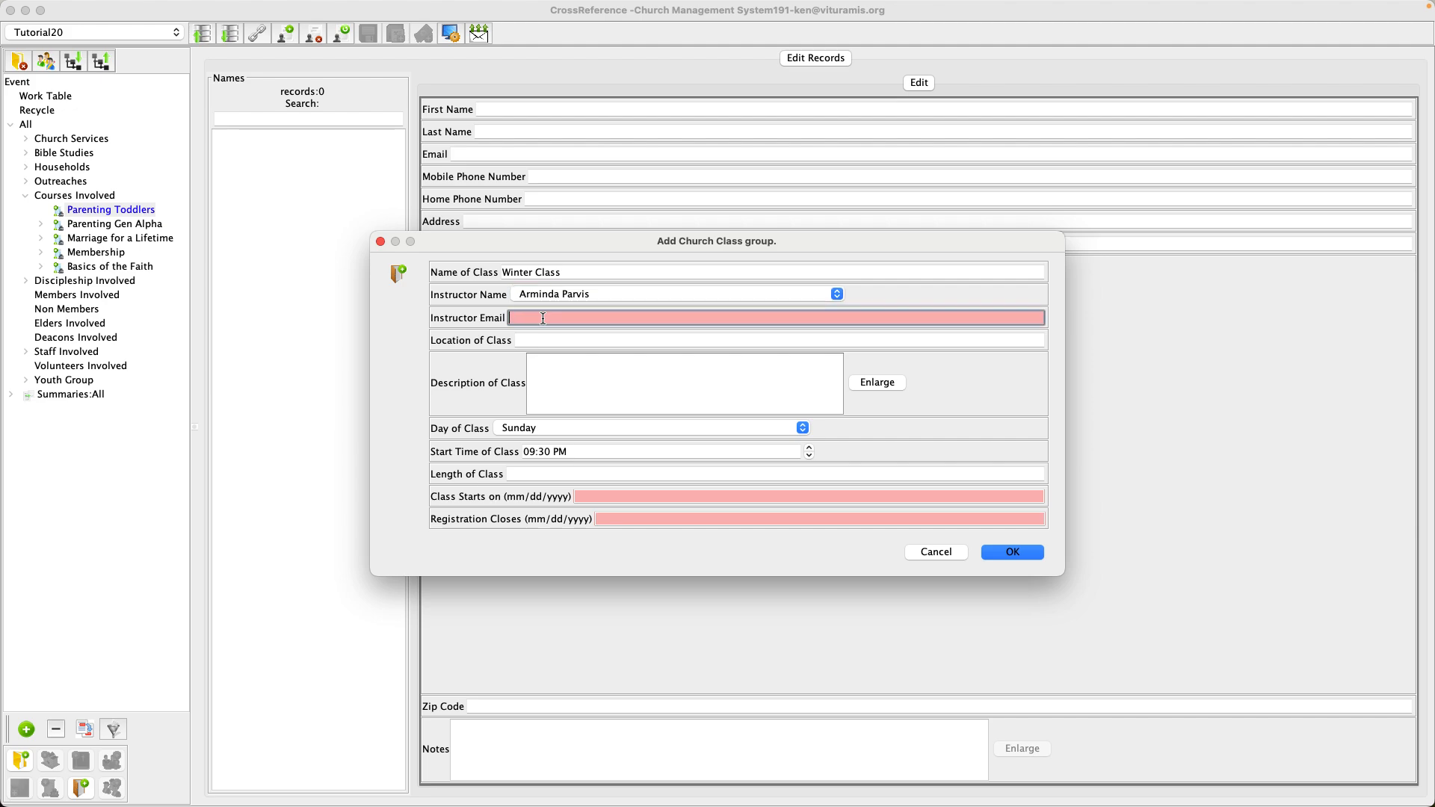
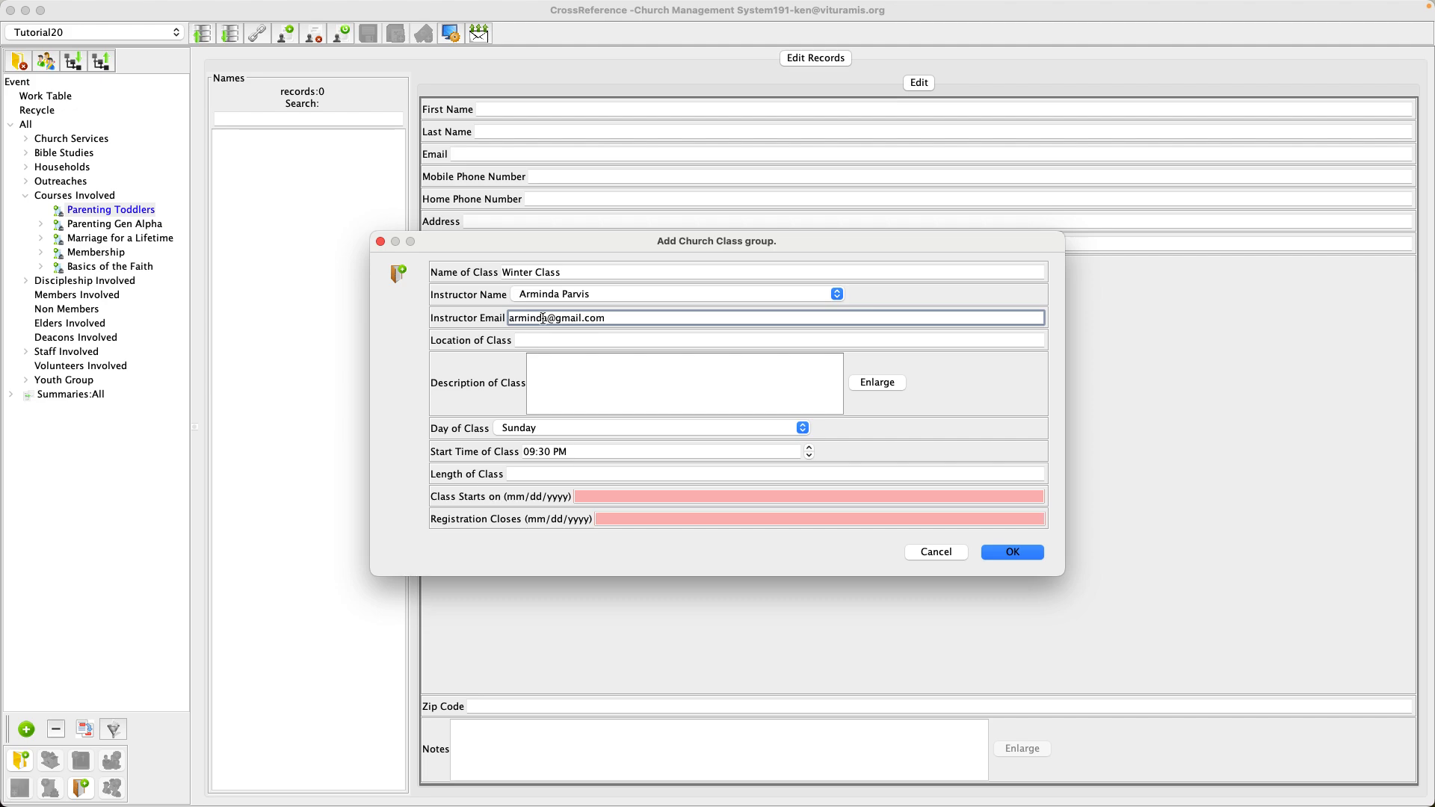
Set the class location to The Classroom, meeting Wednesdays at 06:00.
{"action": "left_click", "coordinate": [537, 337]}
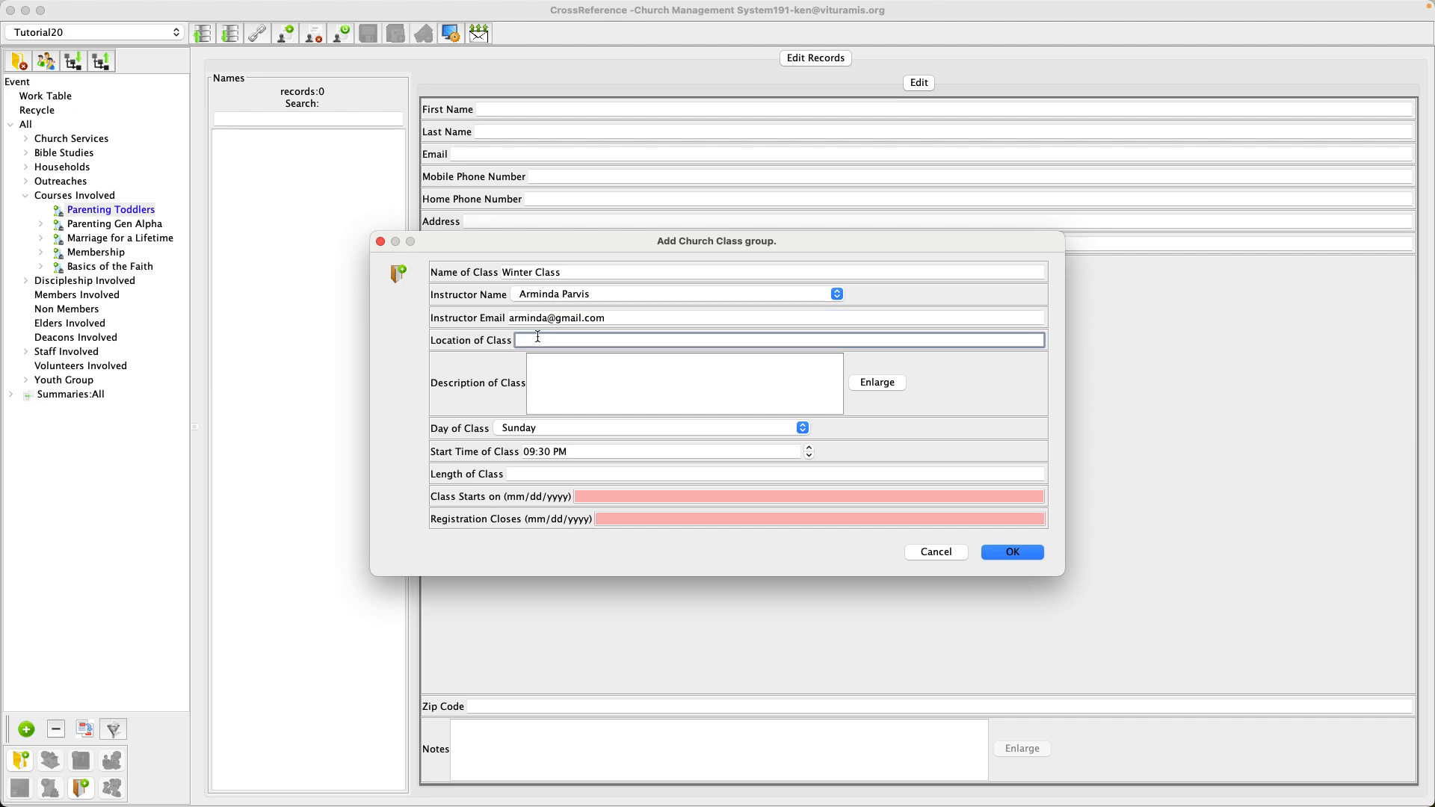
{"action": "type", "text": "The "}
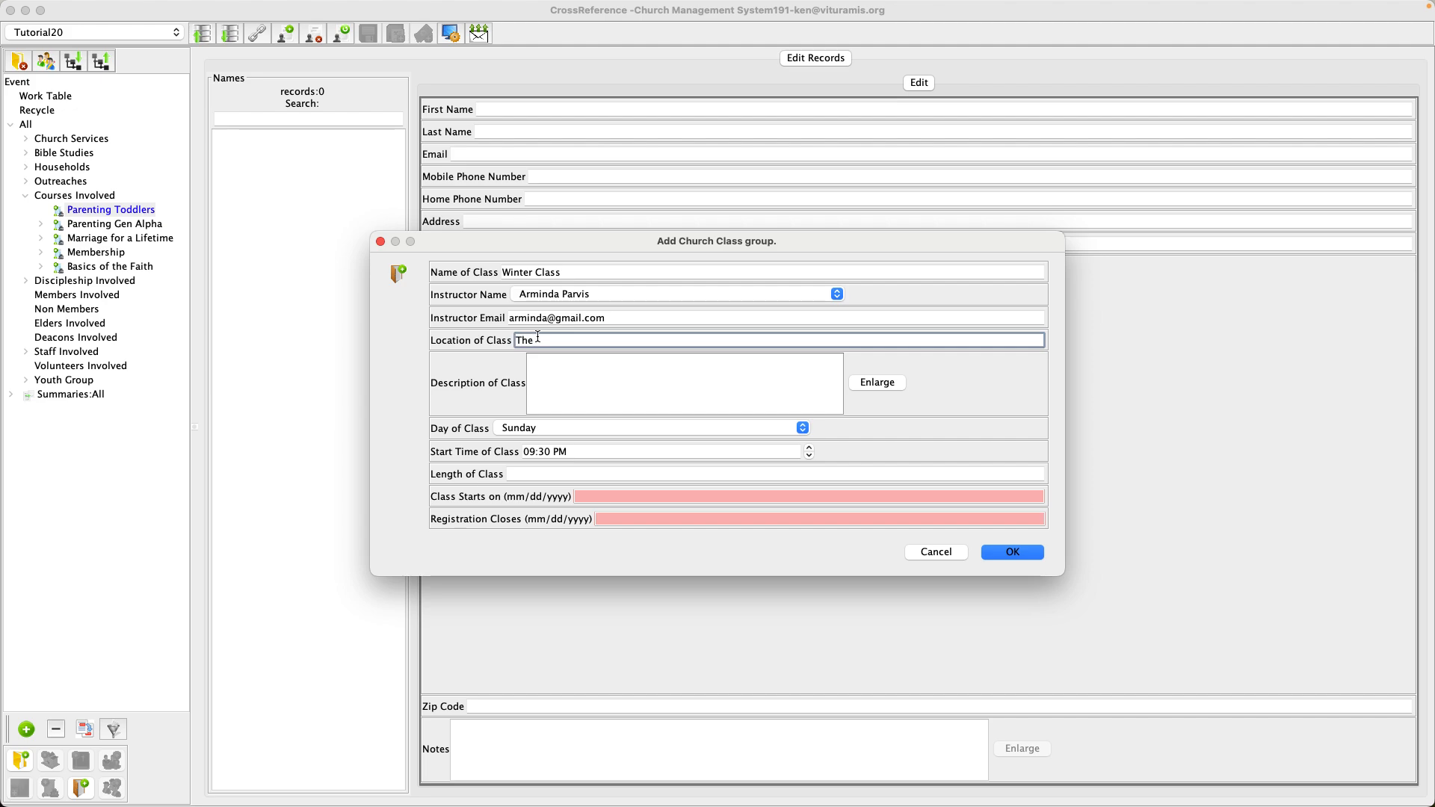
{"action": "type", "text": "Classroom"}
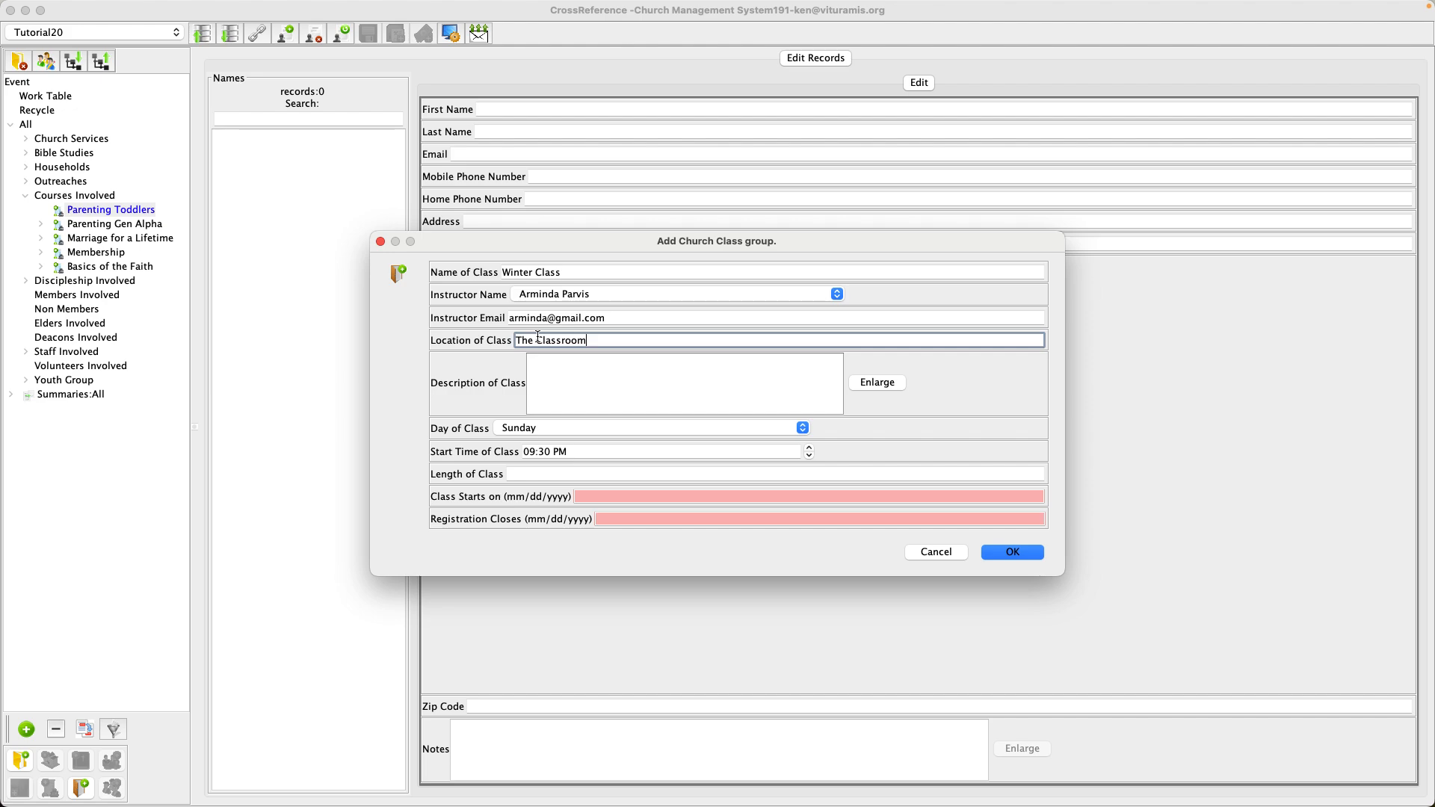
{"action": "left_click", "coordinate": [541, 426]}
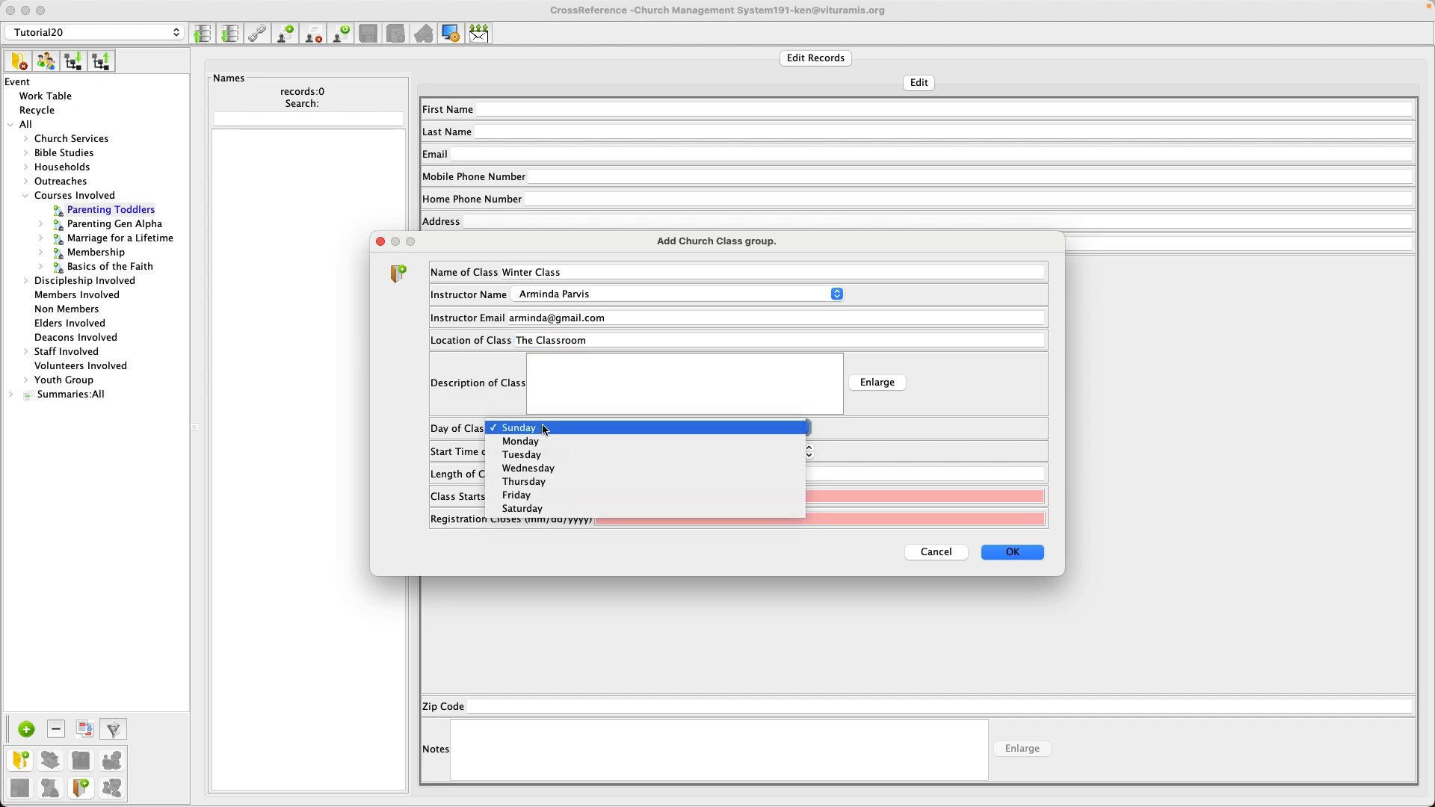
{"action": "left_click", "coordinate": [550, 469]}
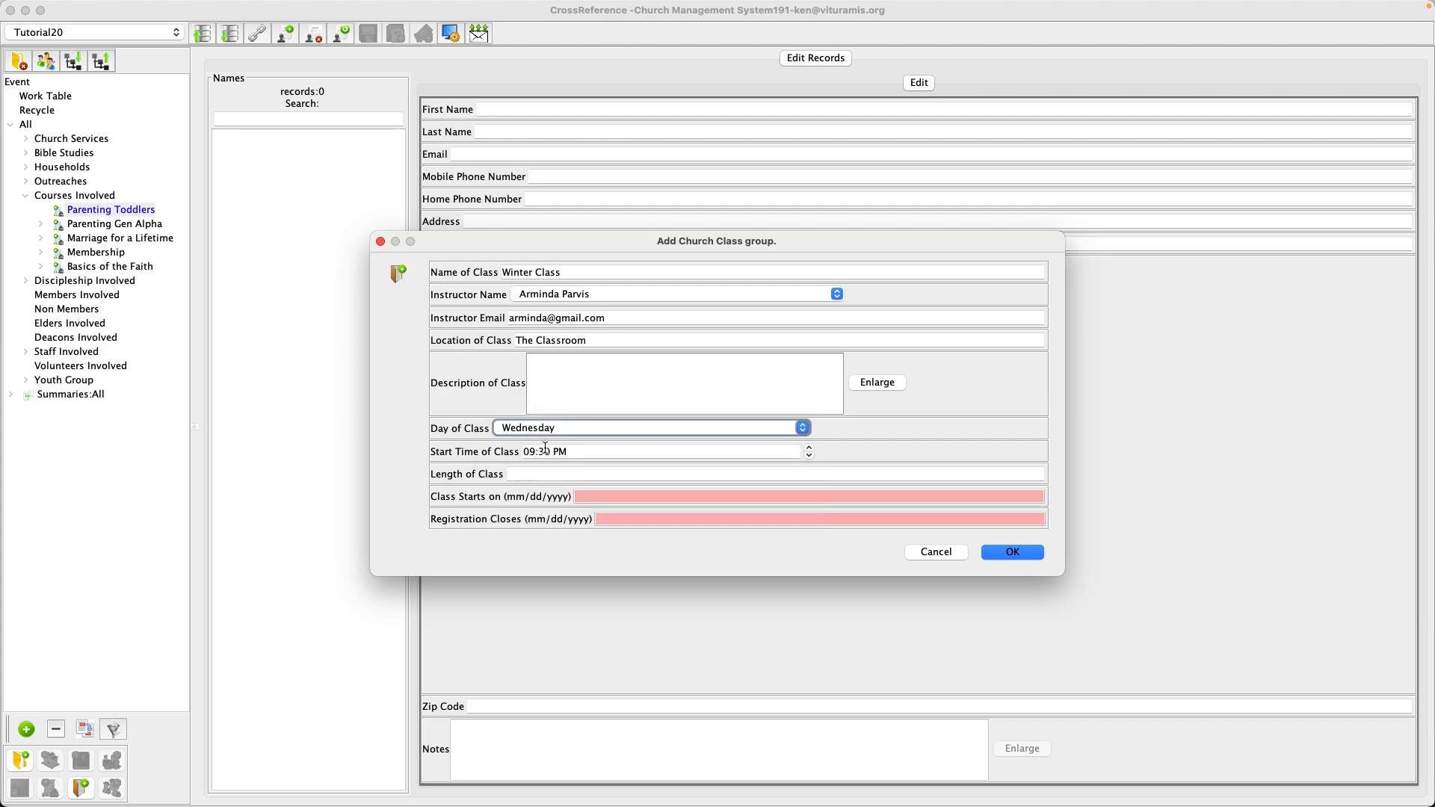
{"action": "left_click", "coordinate": [549, 451]}
{"action": "double_click", "coordinate": [548, 451]}
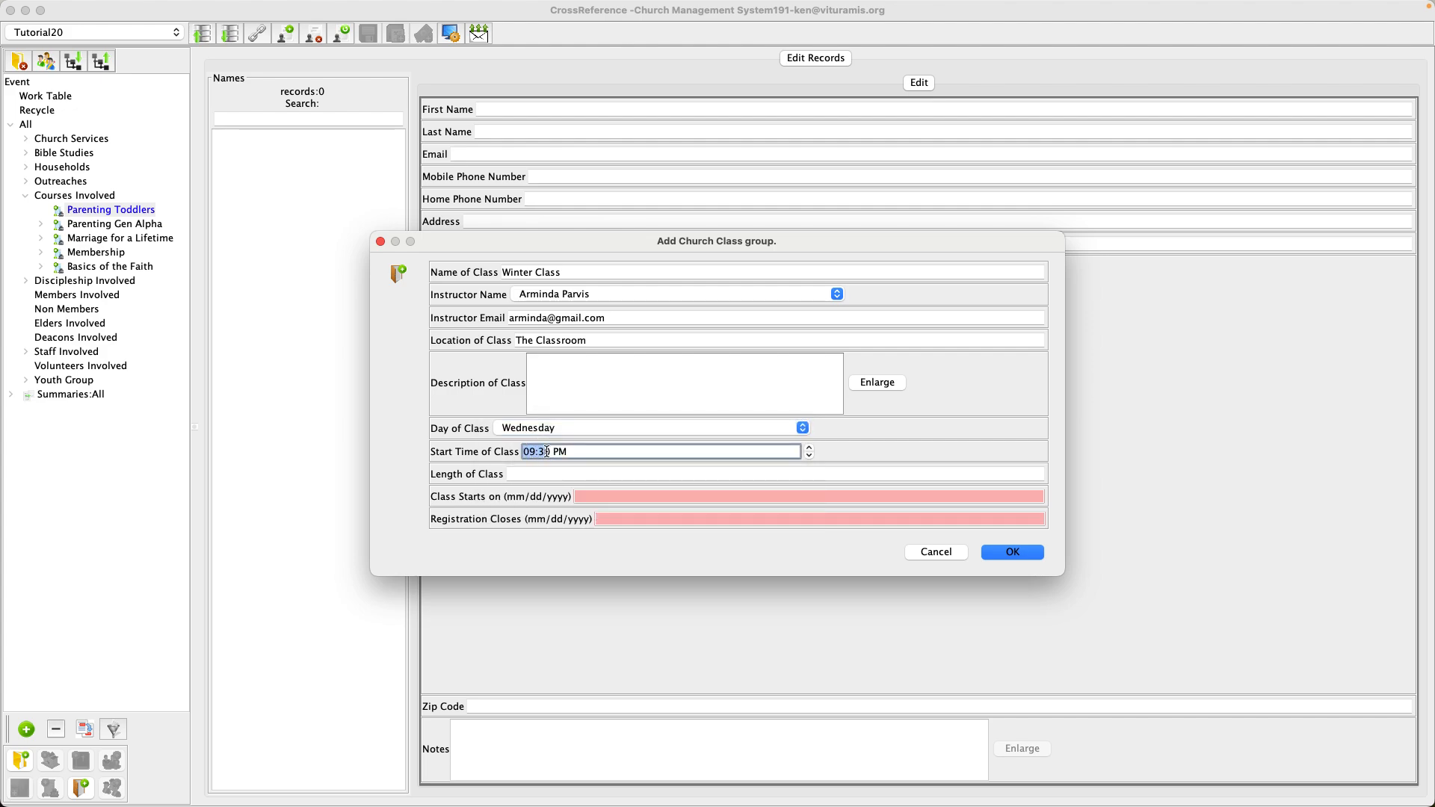
{"action": "type", "text": "06:00"}
Set a 2-hour length, start date 11/01/2022 and registration closing 11/15/2022, then save the class.
{"action": "left_click", "coordinate": [531, 475]}
{"action": "type", "text": "2 hours"}
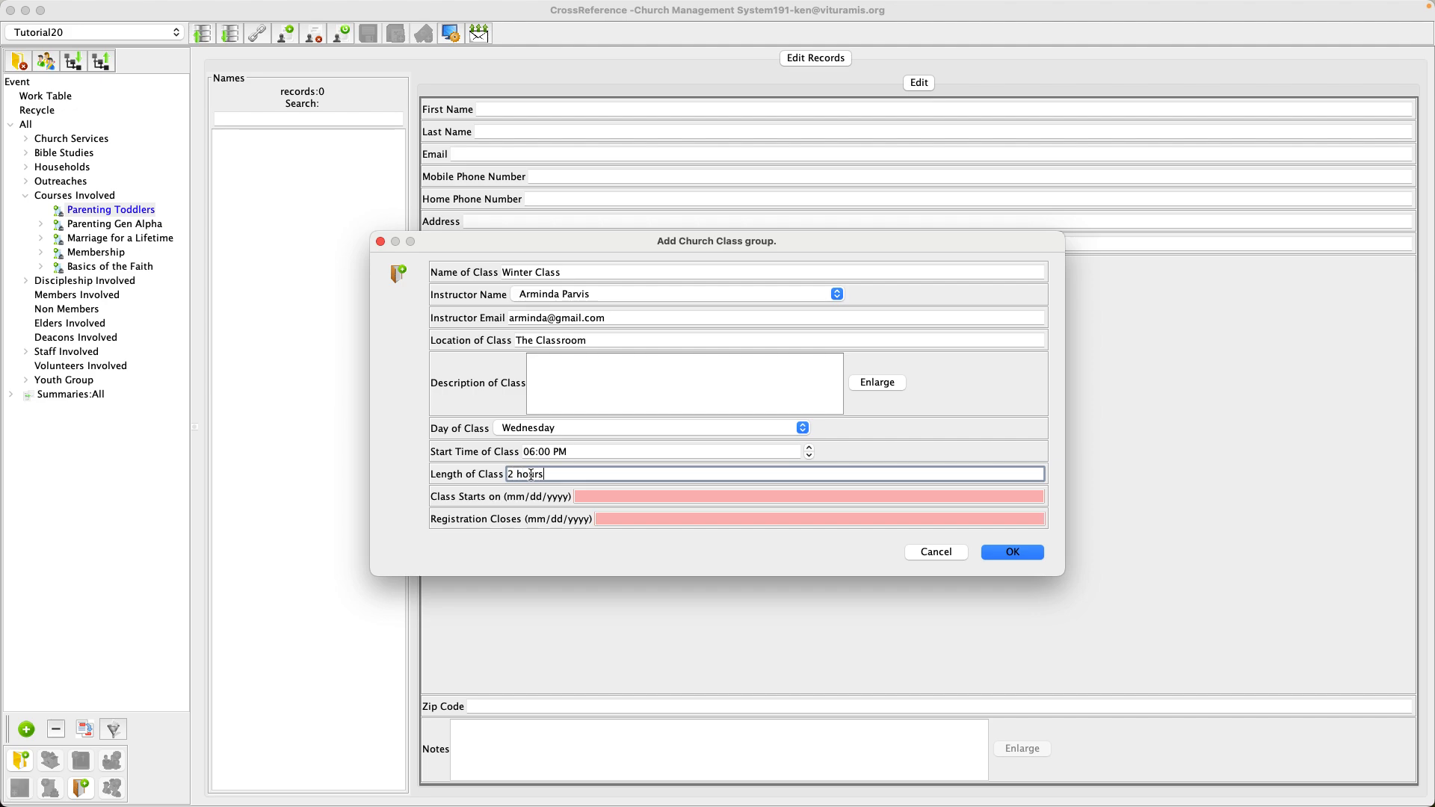
{"action": "left_click", "coordinate": [580, 496]}
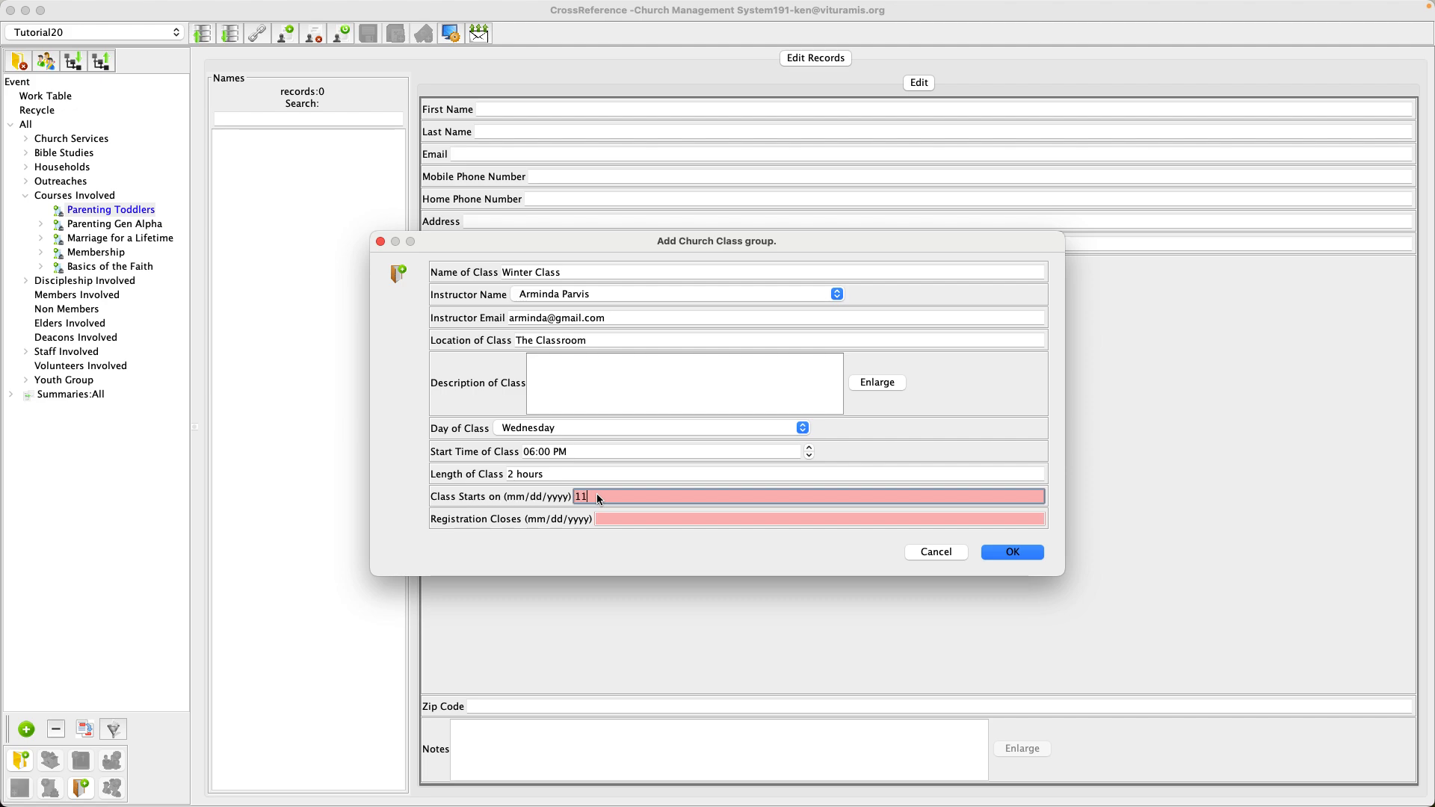
{"action": "type", "text": "11/01/0"}
{"action": "key", "text": "BackSpace"}
{"action": "type", "text": "2022"}
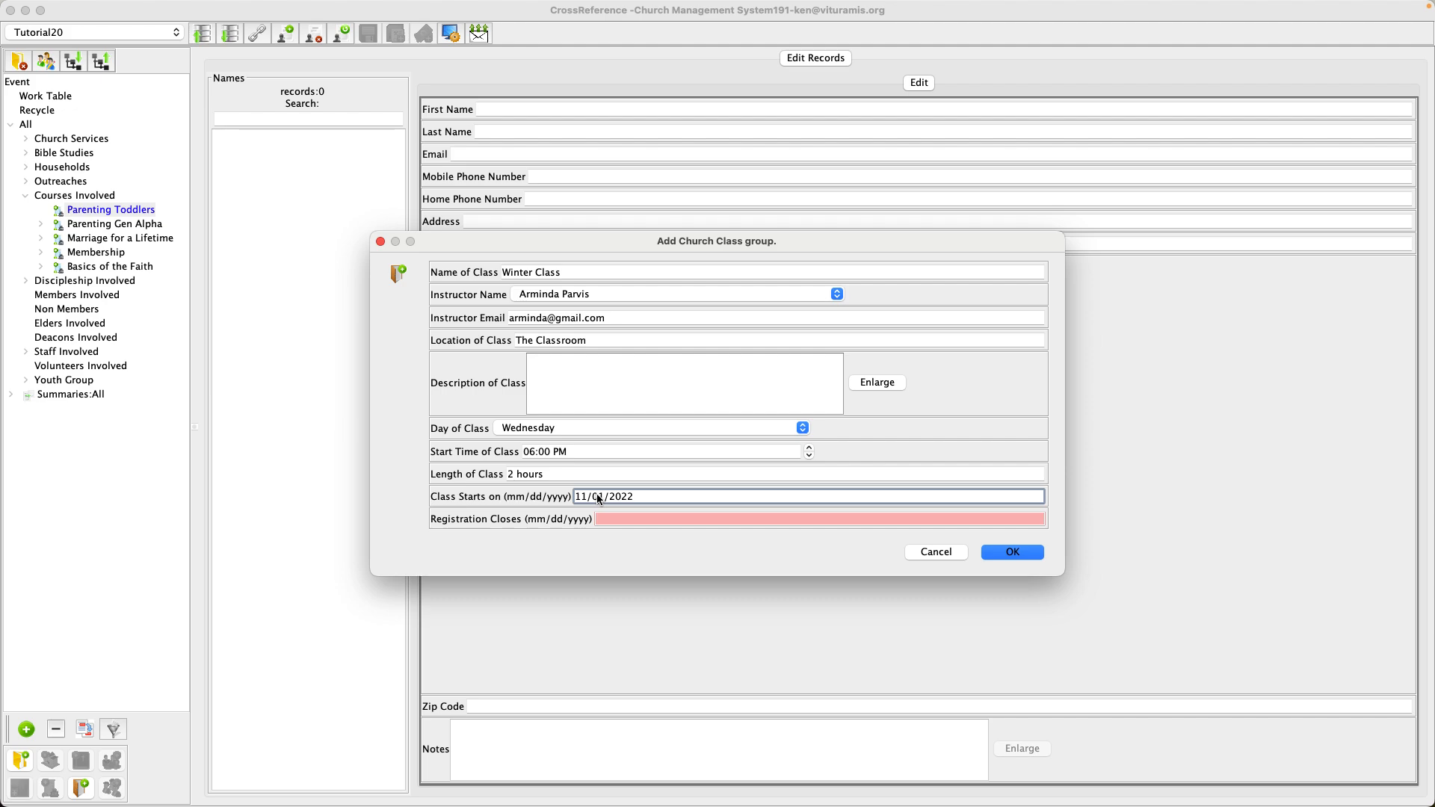
{"action": "left_click", "coordinate": [612, 520]}
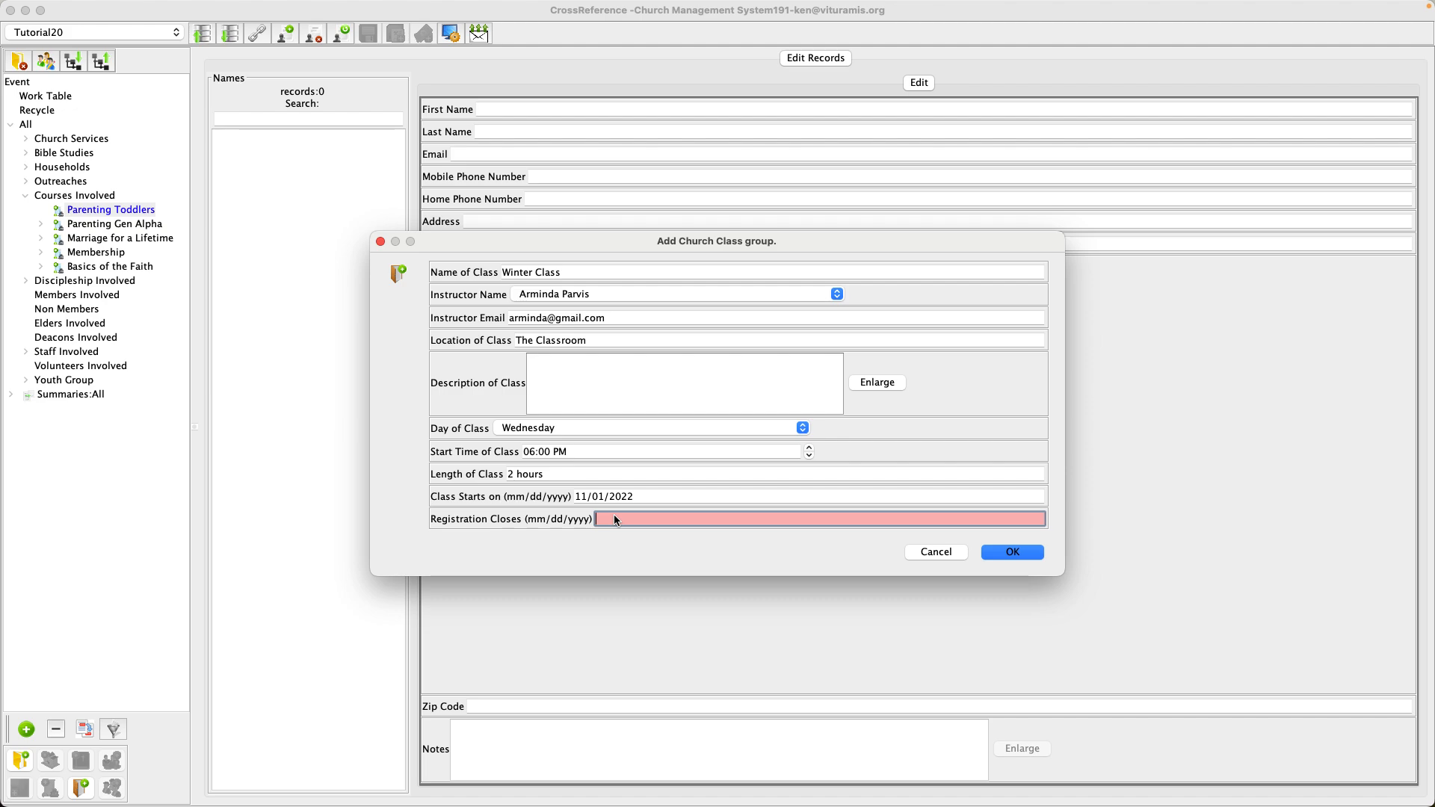
{"action": "type", "text": "11/15/2022"}
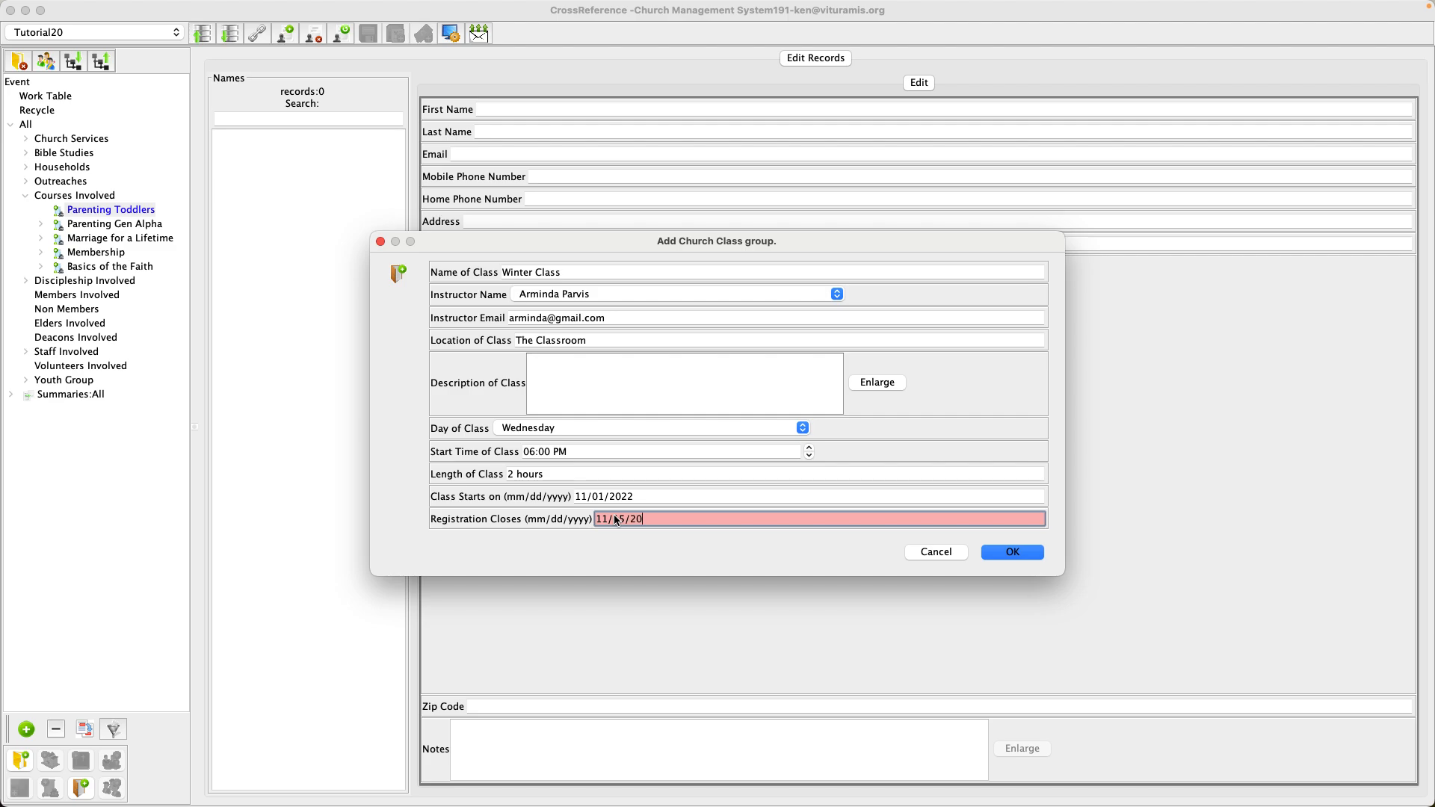
{"action": "left_click", "coordinate": [1014, 552]}
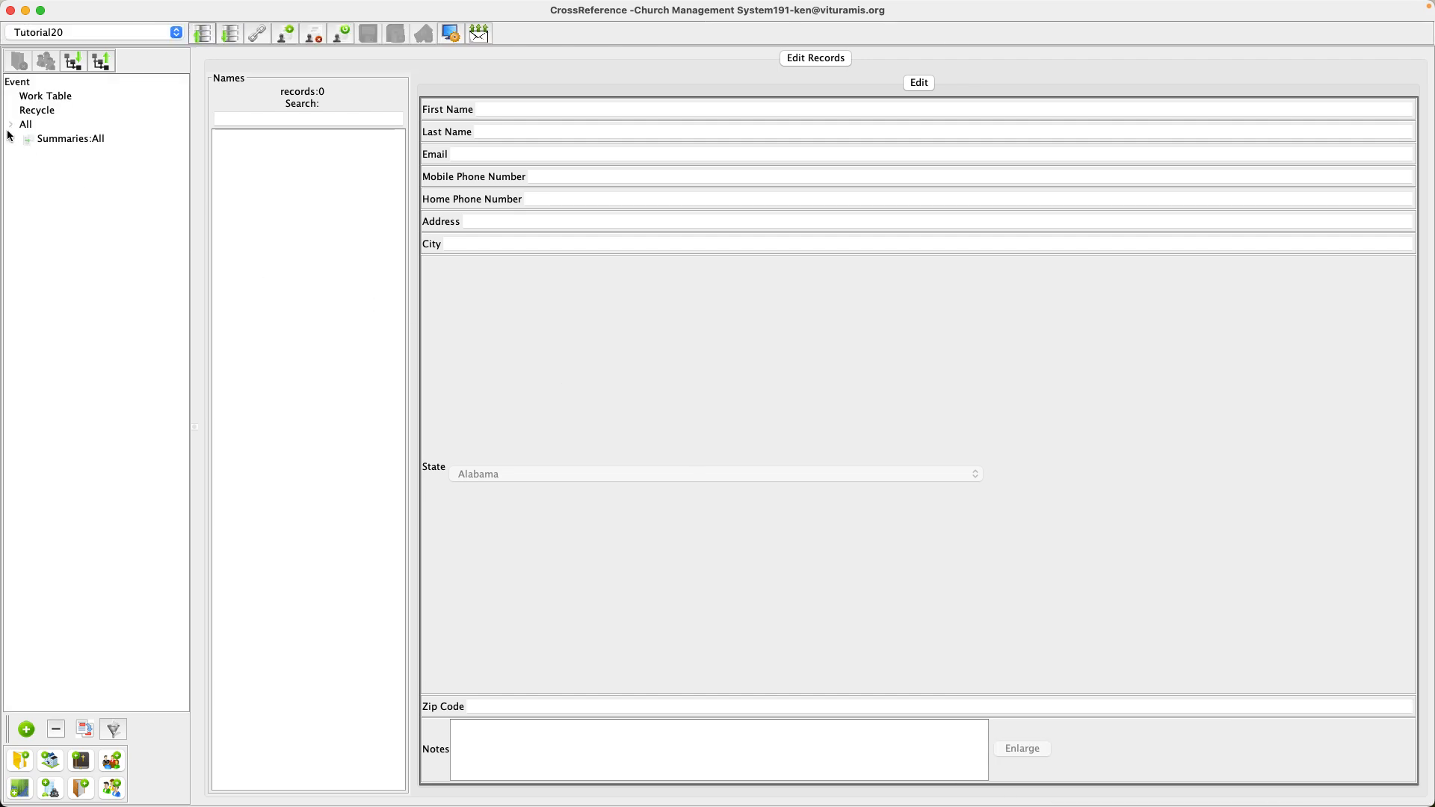
Expand Winter Class to check its five subgroups, then reveal Parenting Gen Alpha's four quarters.
{"action": "left_click", "coordinate": [10, 126]}
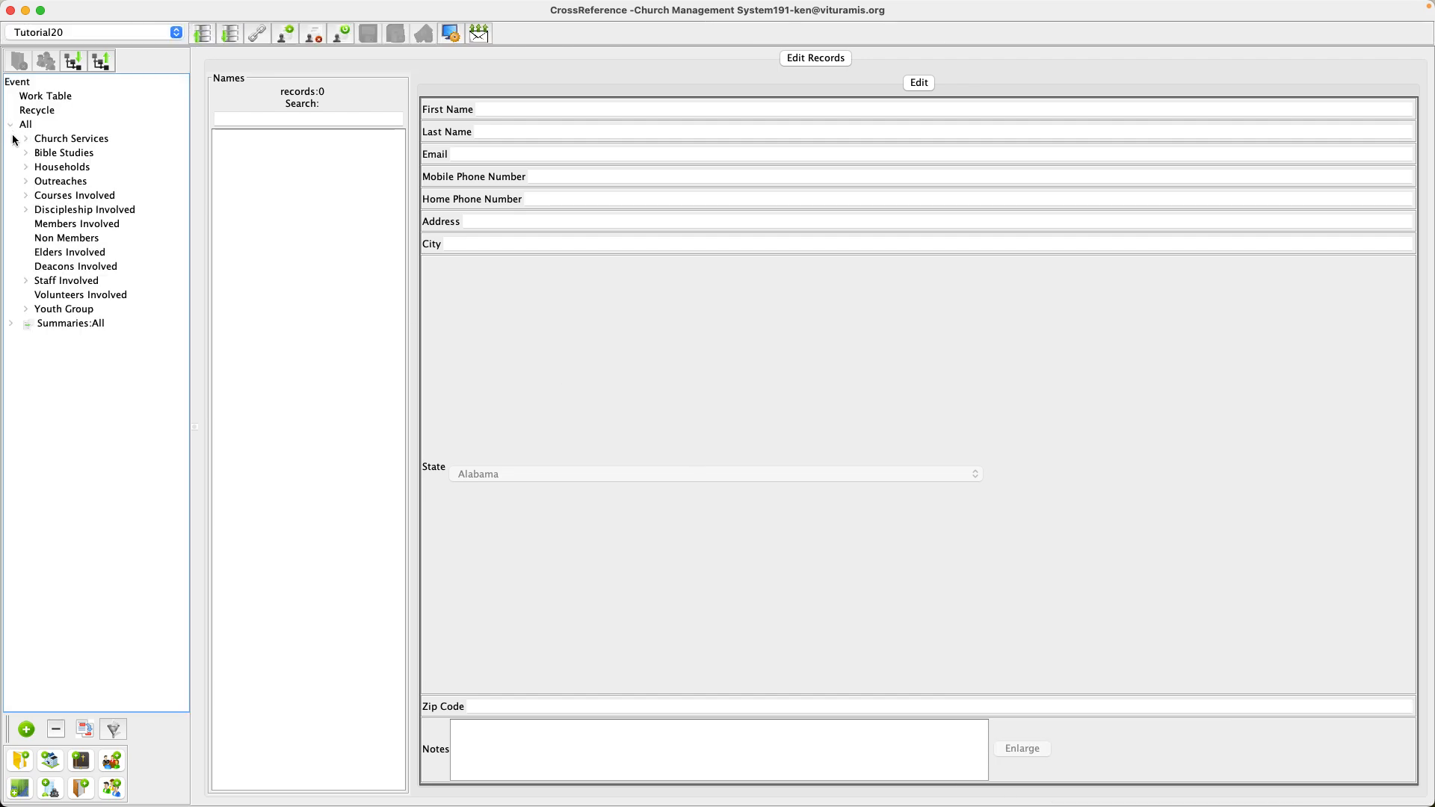
{"action": "left_click", "coordinate": [27, 196]}
{"action": "left_click", "coordinate": [41, 211]}
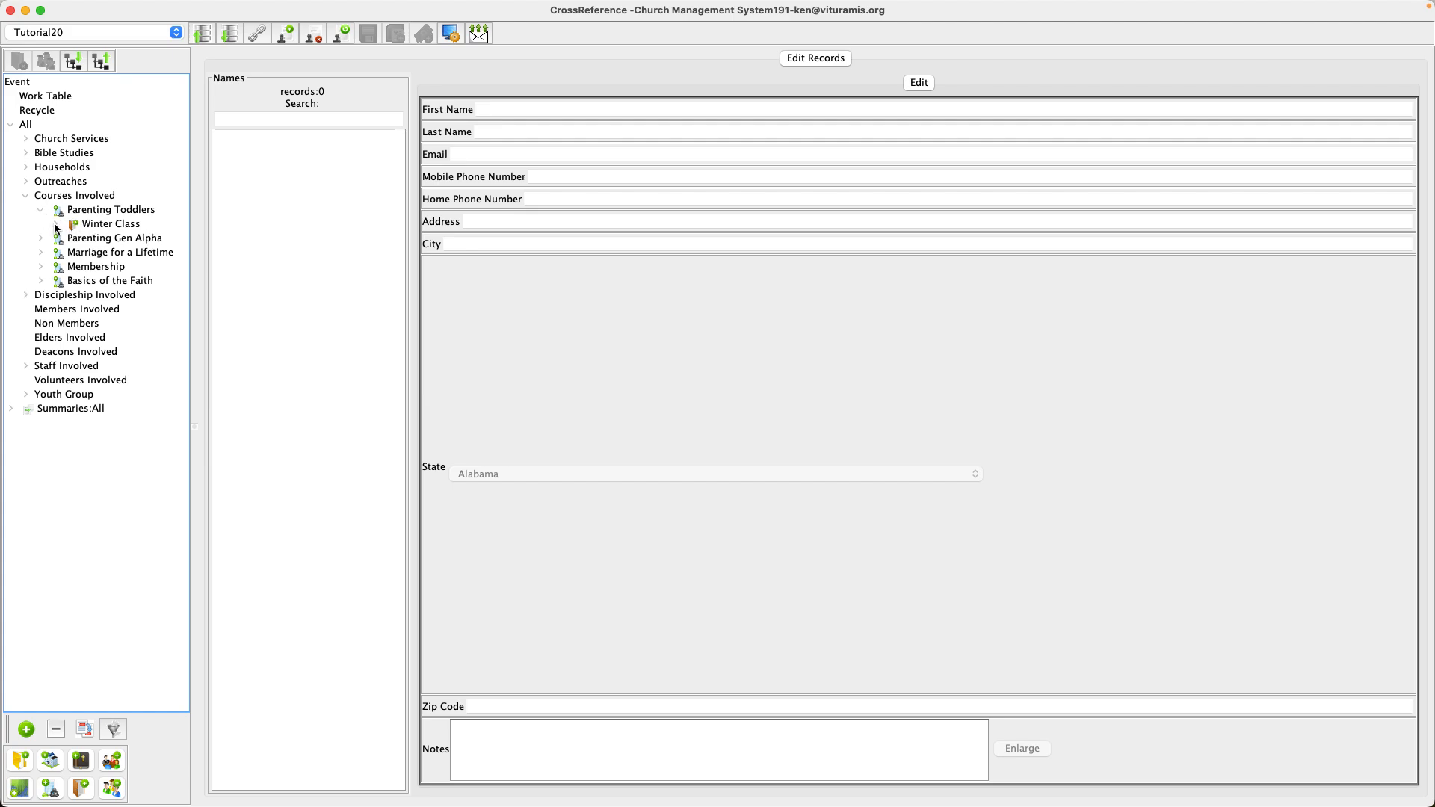
{"action": "left_click", "coordinate": [56, 225]}
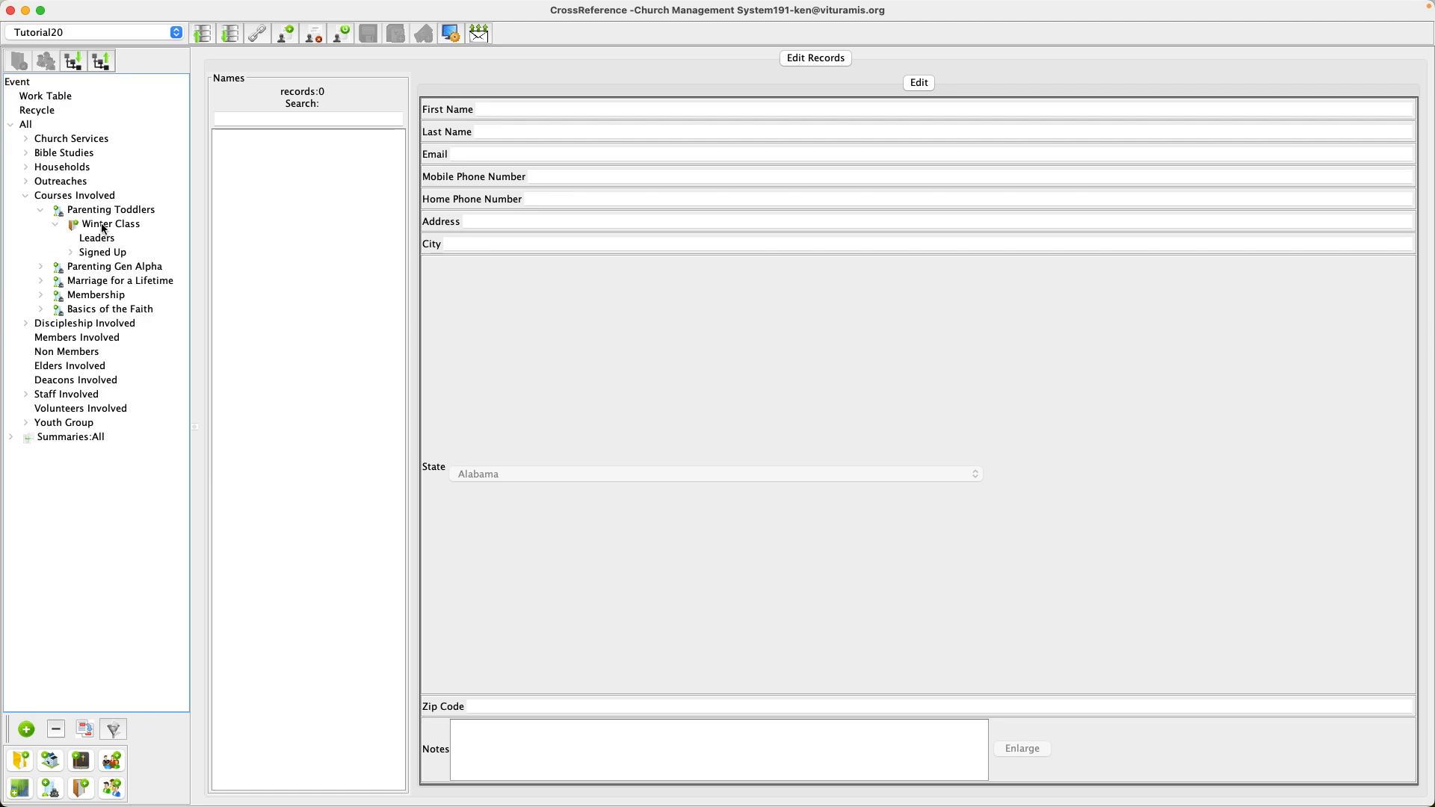
{"action": "left_click", "coordinate": [71, 254]}
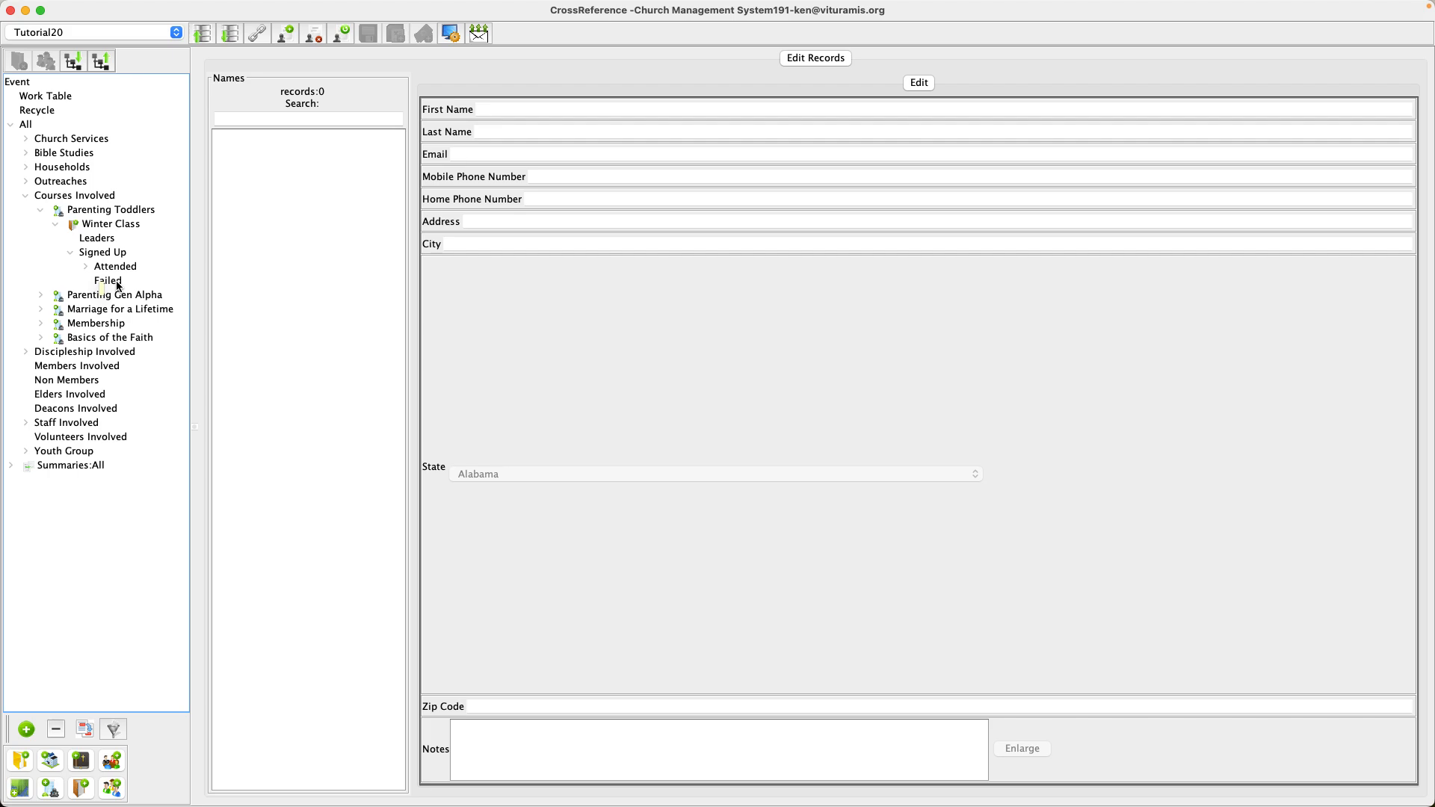
{"action": "left_click", "coordinate": [86, 267]}
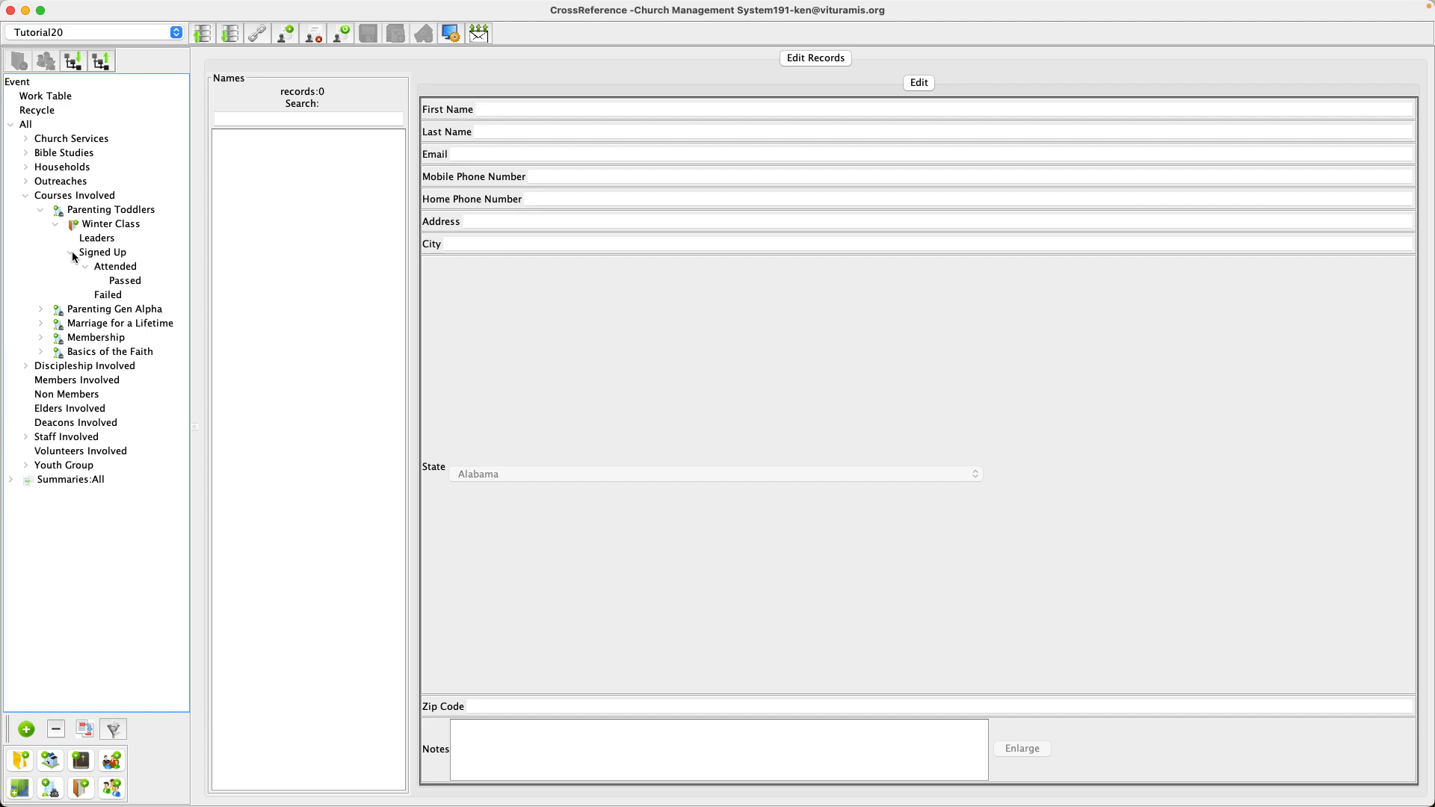
{"action": "left_click", "coordinate": [40, 212]}
{"action": "left_click", "coordinate": [41, 224]}
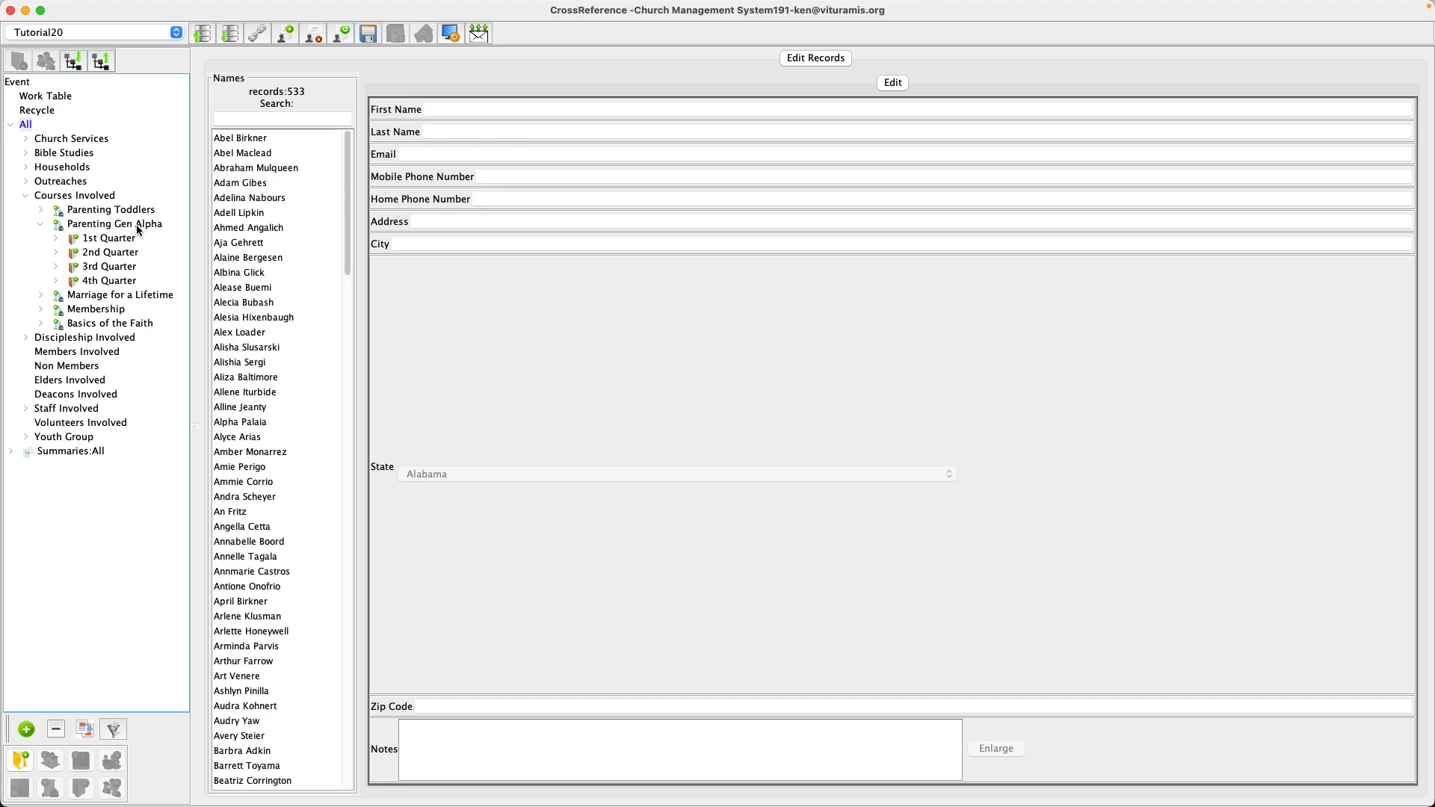
View the members of 1st Quarter's Leaders, Signed Up, Attended, Failed and Passed groups.
{"action": "mouse_move", "coordinate": [112, 242]}
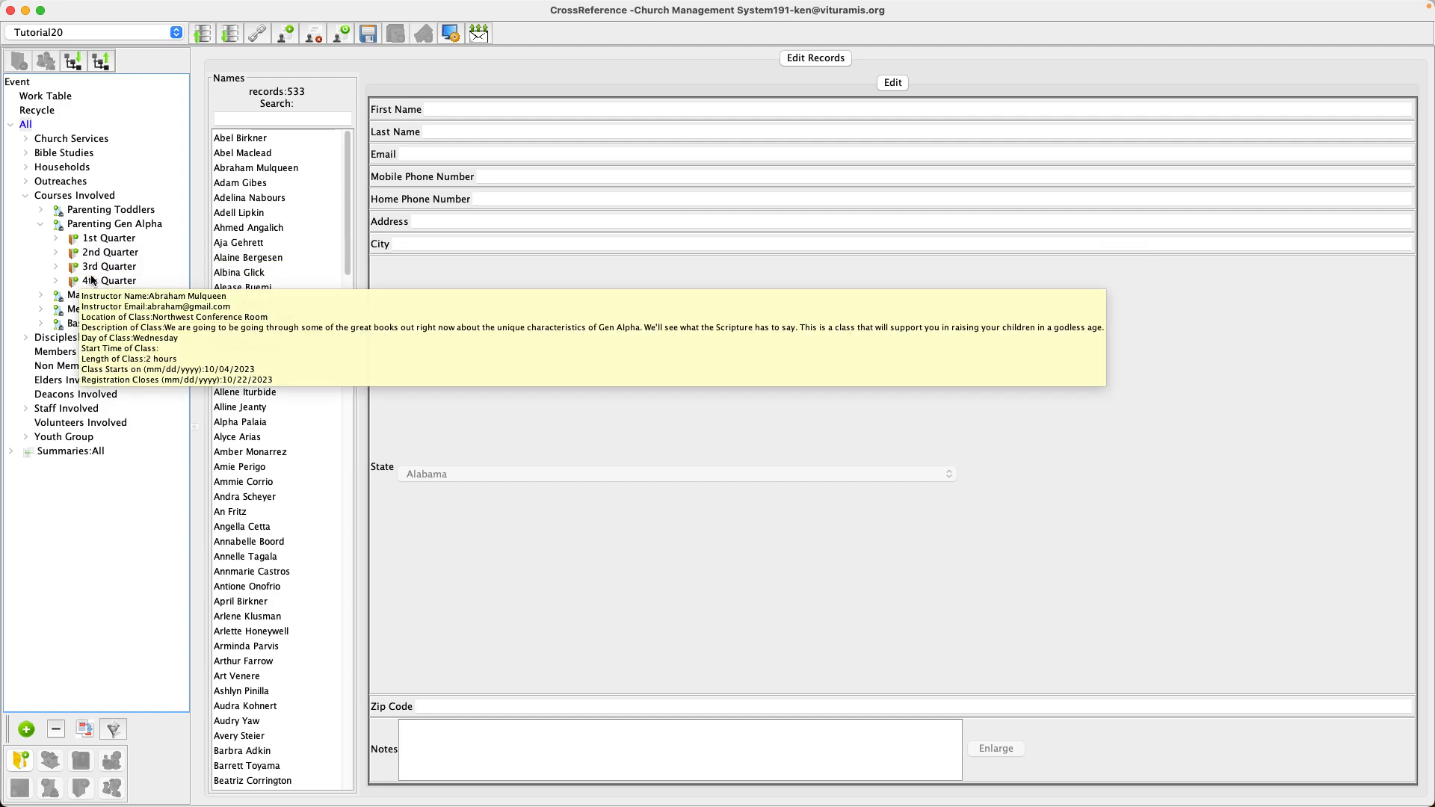
{"action": "left_click", "coordinate": [56, 239]}
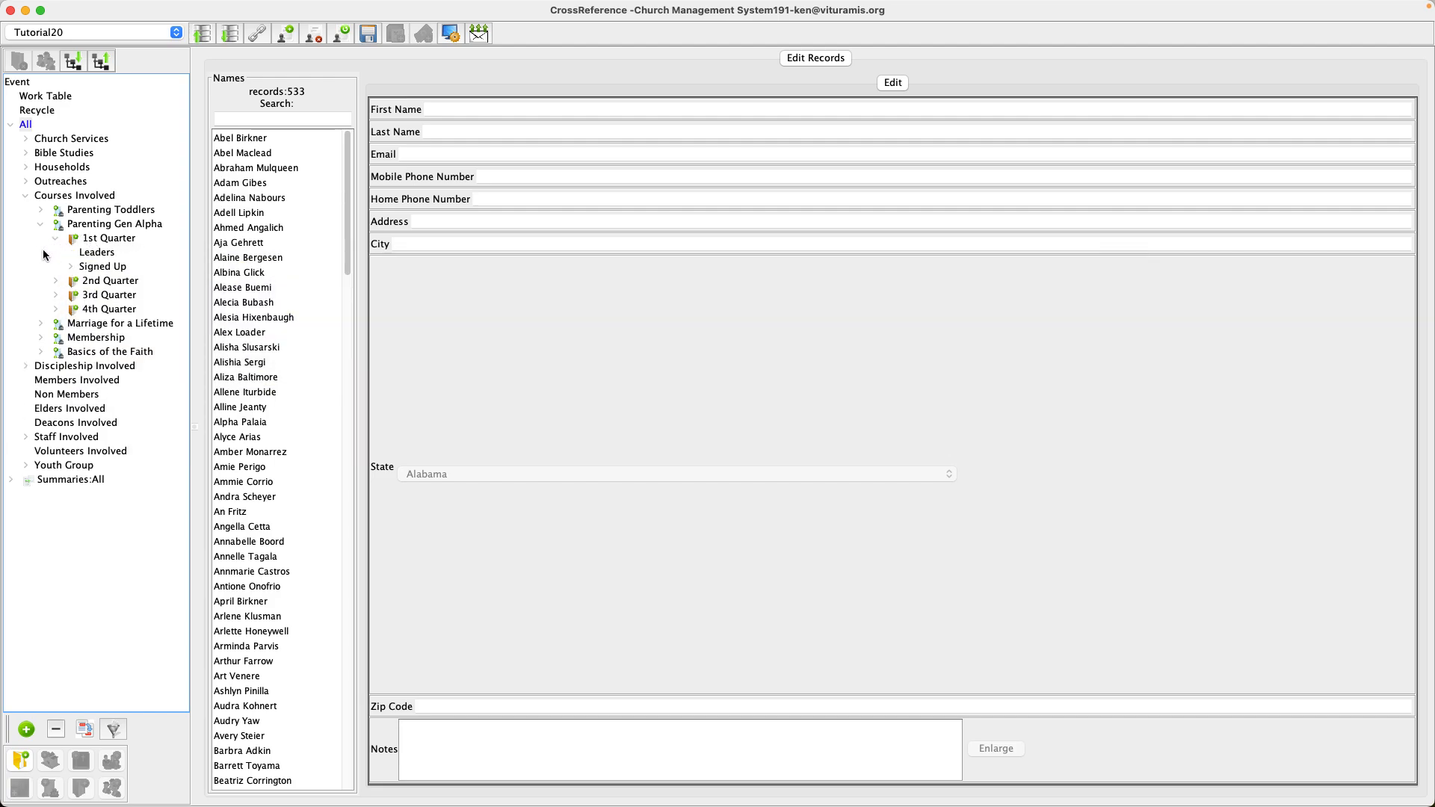
{"action": "left_click", "coordinate": [93, 254]}
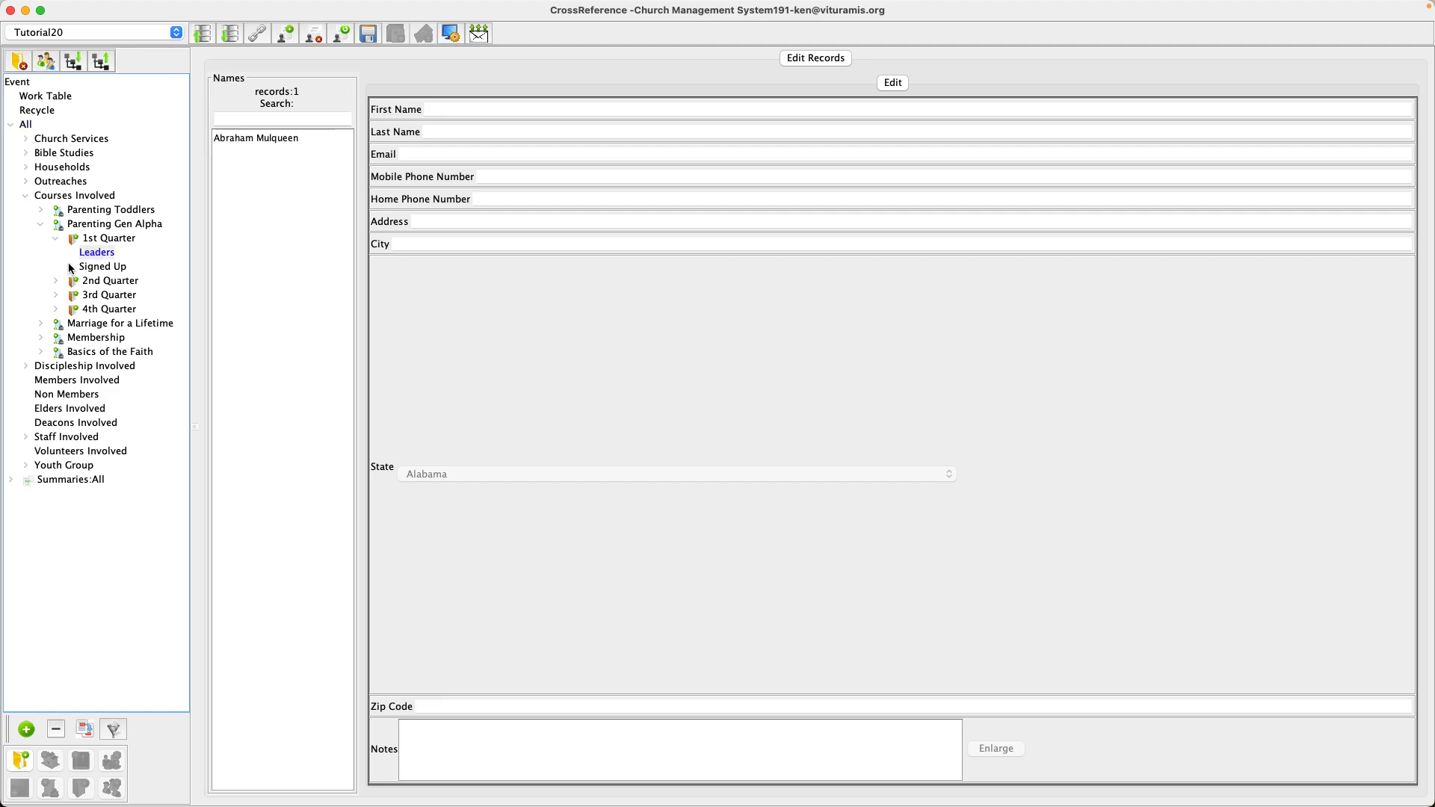
{"action": "left_click", "coordinate": [92, 268]}
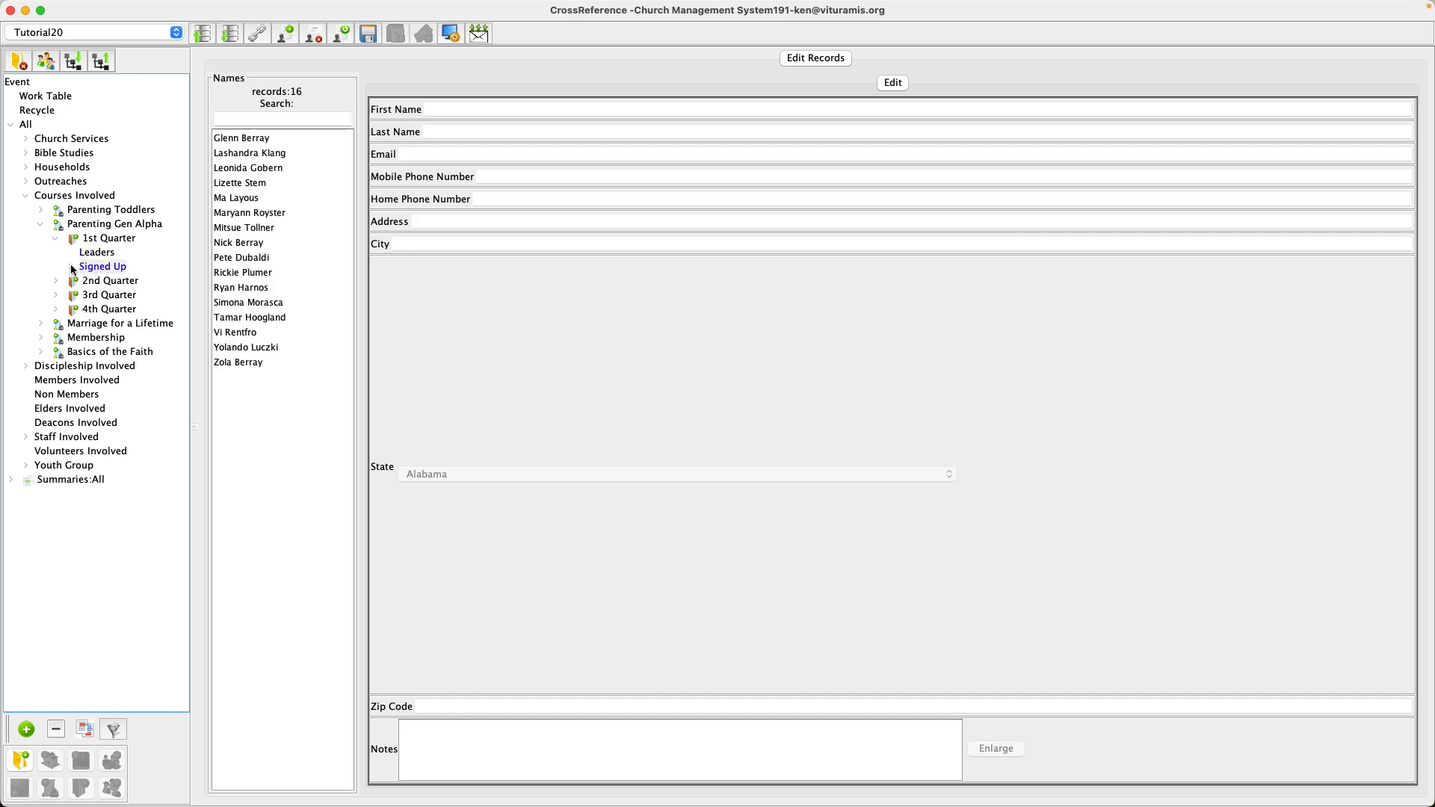
{"action": "left_click", "coordinate": [71, 267]}
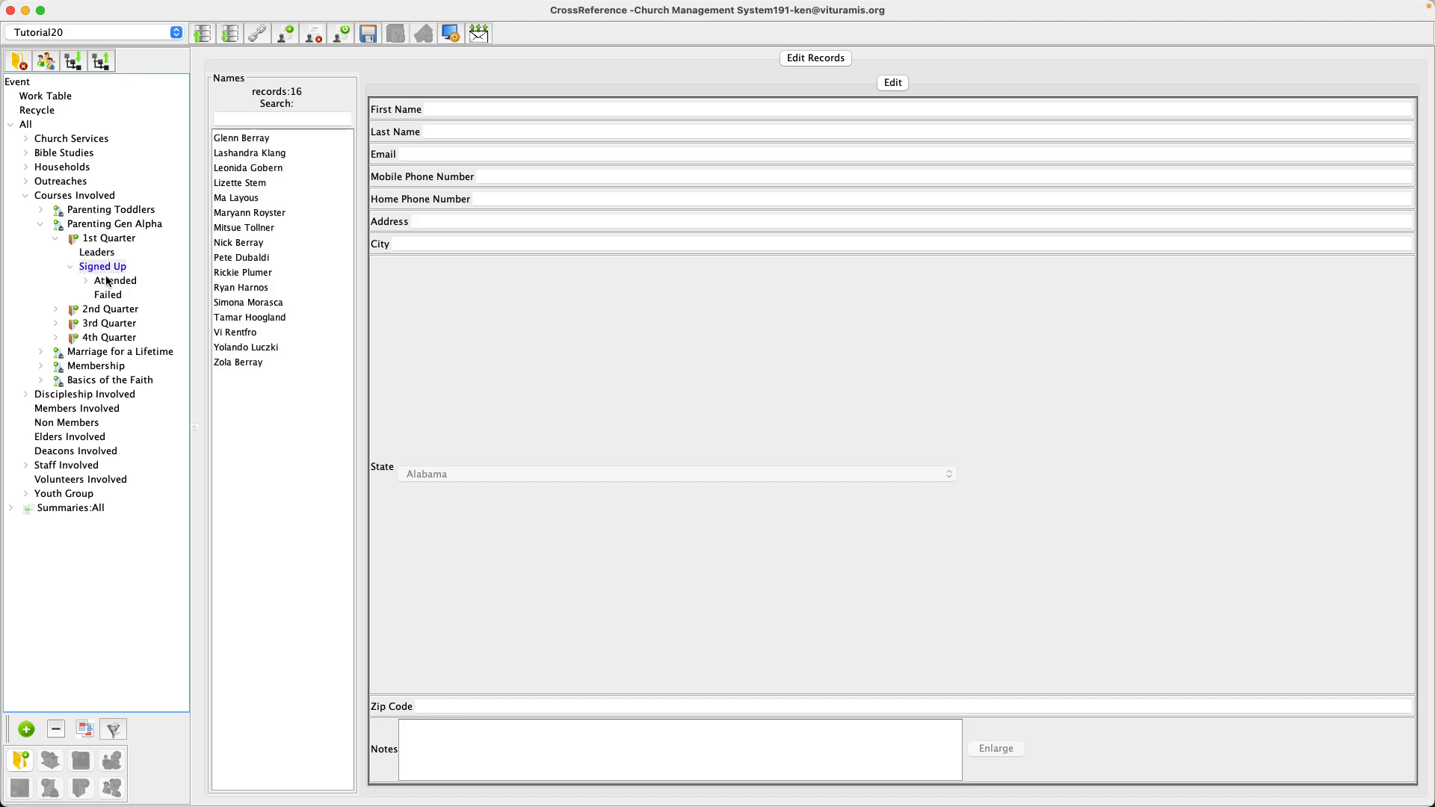
{"action": "left_click", "coordinate": [112, 281]}
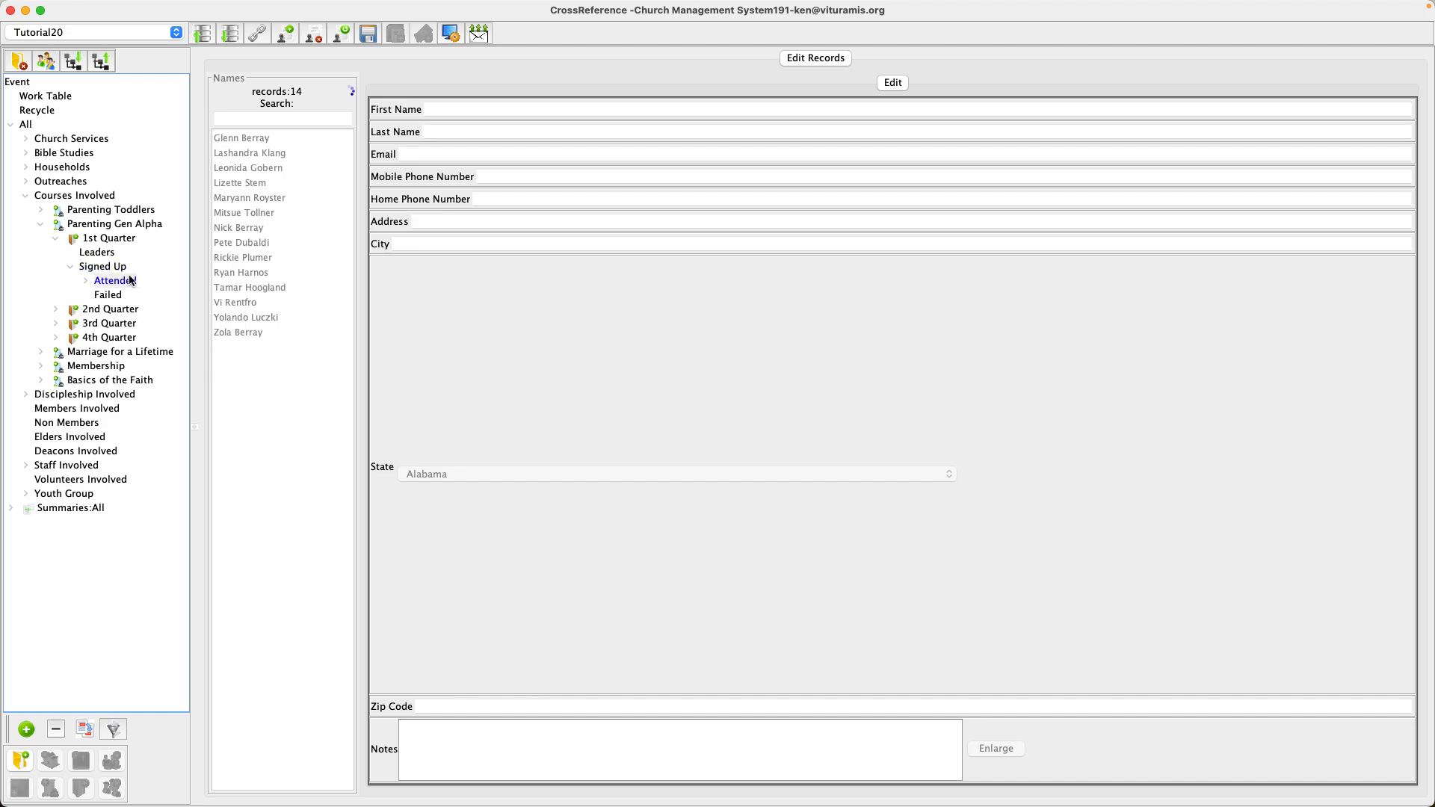
{"action": "left_click", "coordinate": [112, 293]}
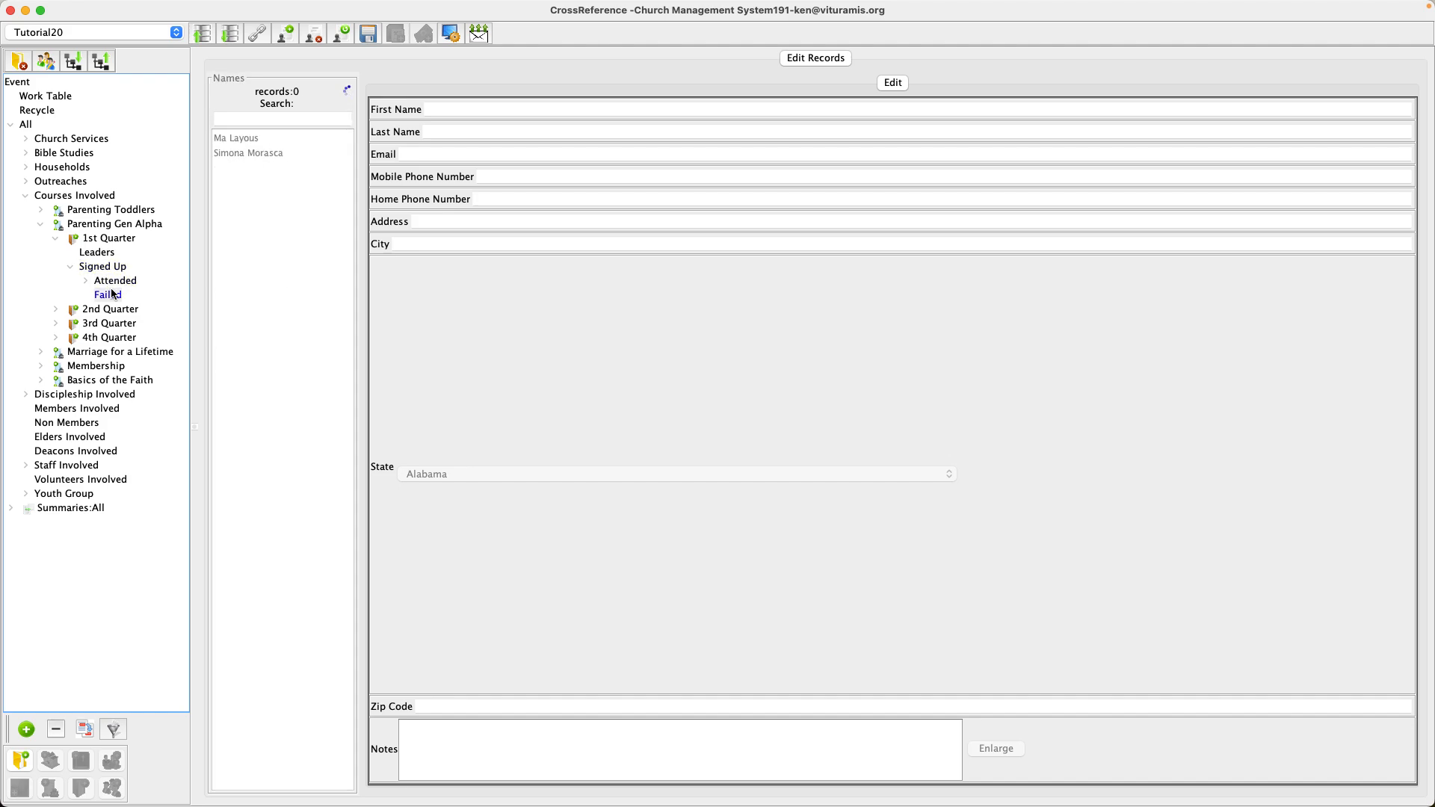
{"action": "left_click", "coordinate": [86, 278]}
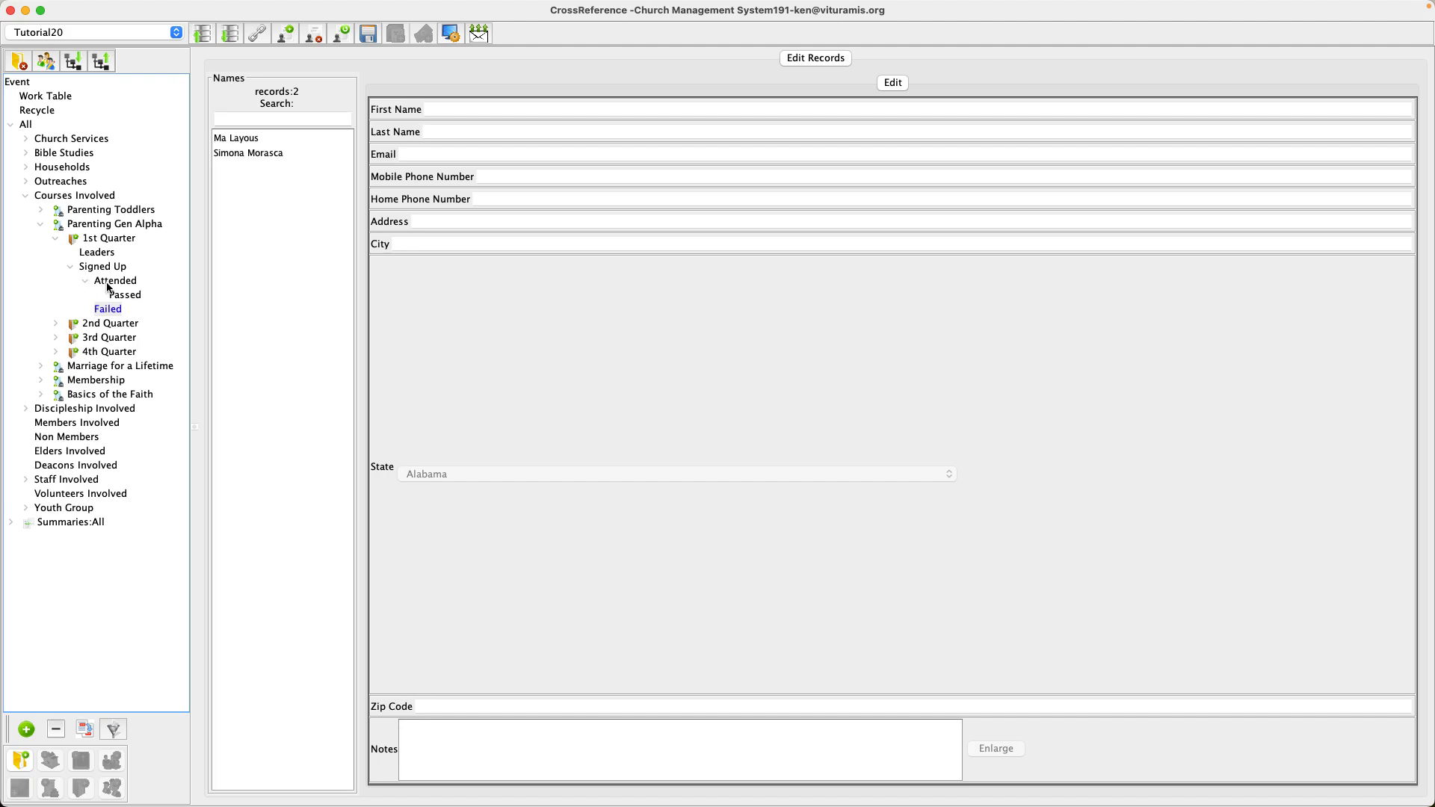
{"action": "left_click", "coordinate": [113, 284]}
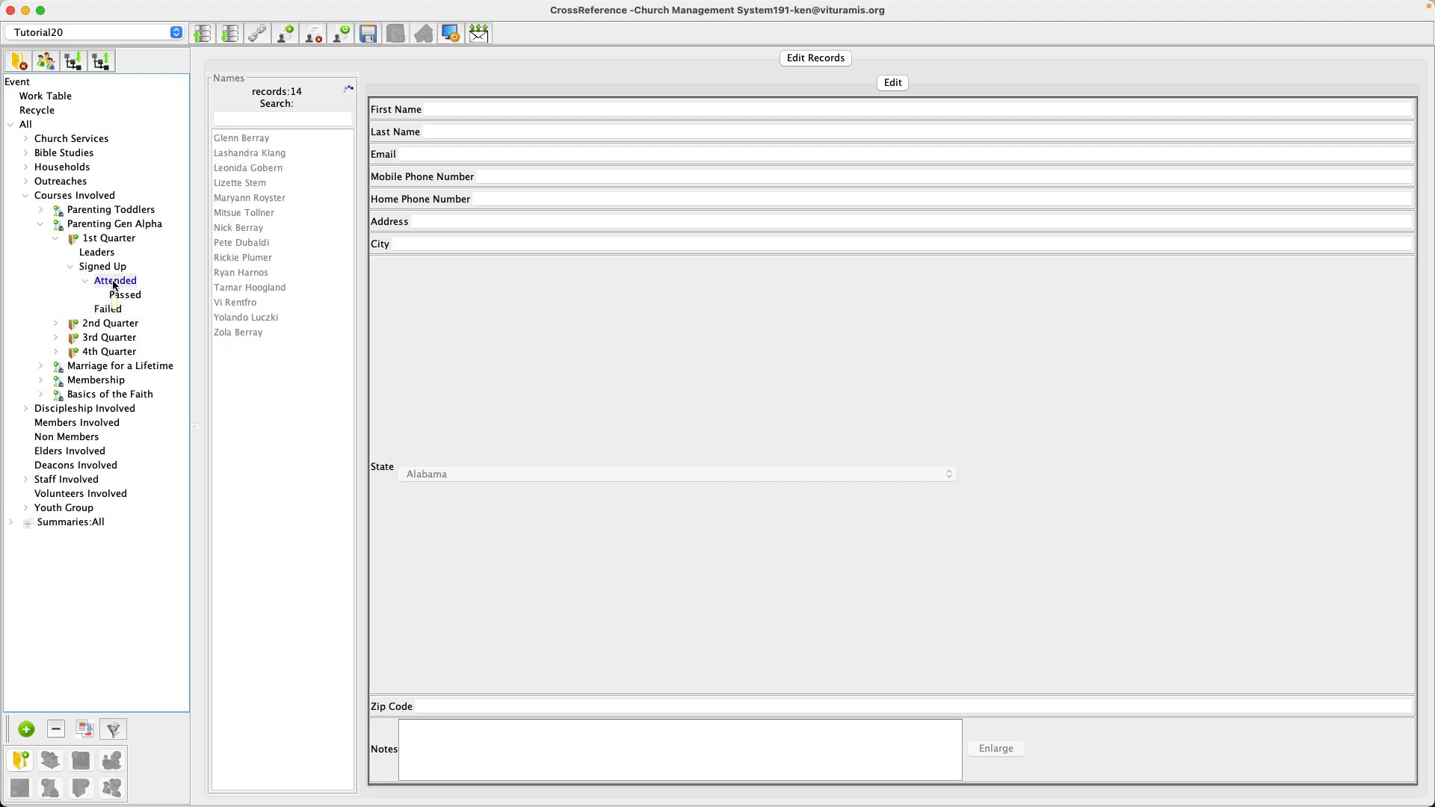
{"action": "left_click", "coordinate": [124, 296]}
Collapse the Attended, Signed Up, 1st Quarter and Parenting Gen Alpha nodes.
{"action": "left_click", "coordinate": [85, 280]}
{"action": "left_click", "coordinate": [70, 267]}
{"action": "left_click", "coordinate": [55, 238]}
{"action": "left_click", "coordinate": [41, 224]}
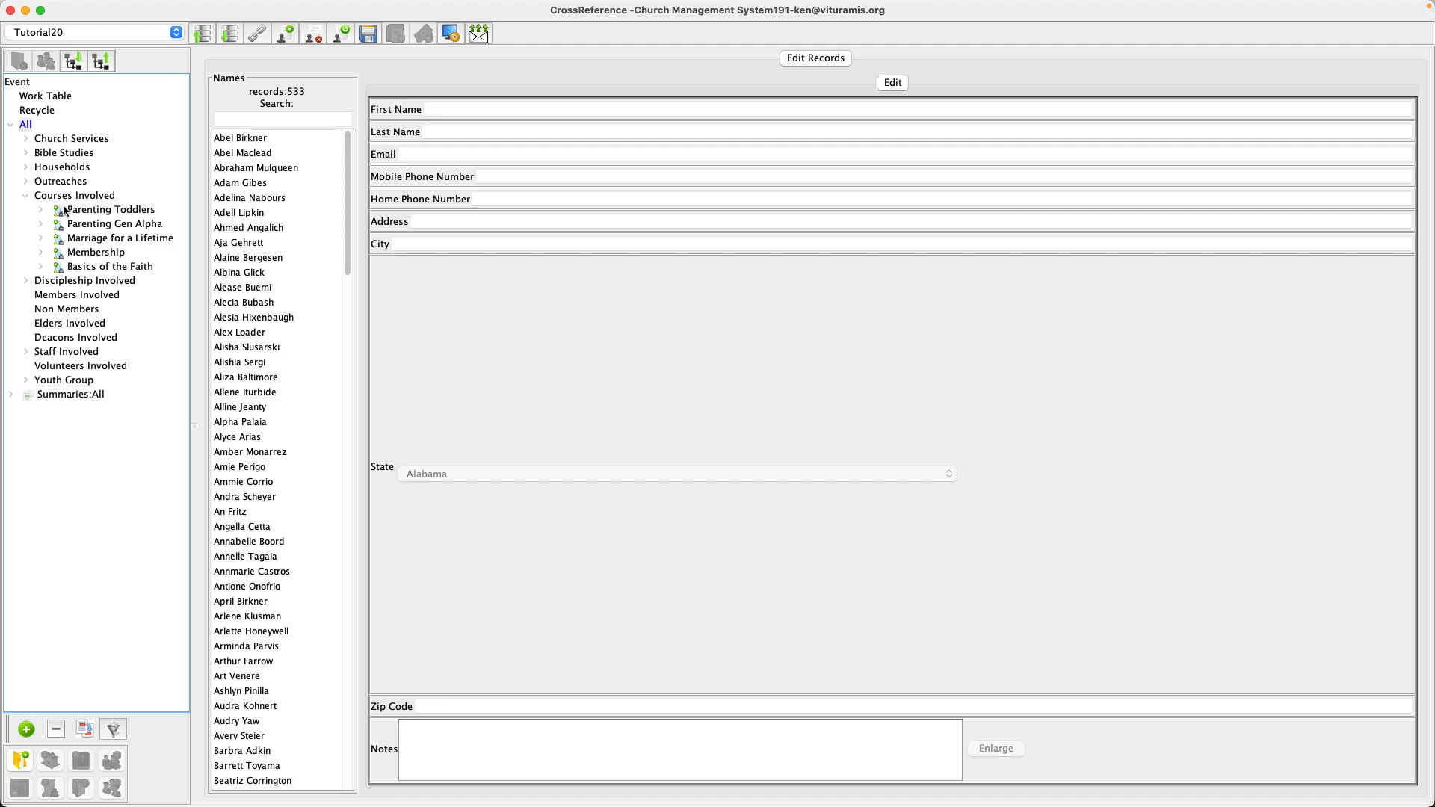
Show Winter Class under Parenting Toddlers, select it, then select the Parenting Toddlers course.
{"action": "left_click", "coordinate": [41, 210]}
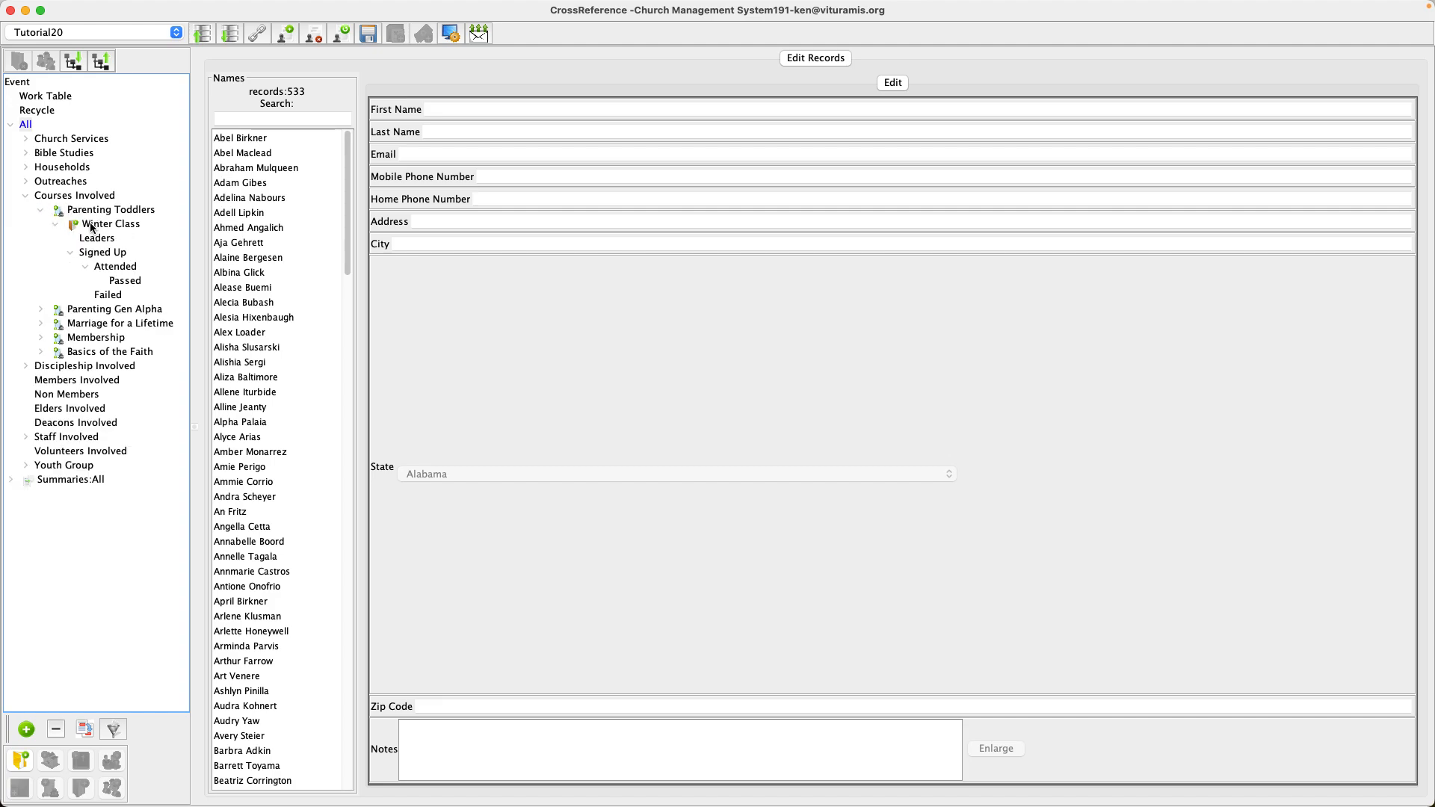
{"action": "left_click", "coordinate": [56, 224]}
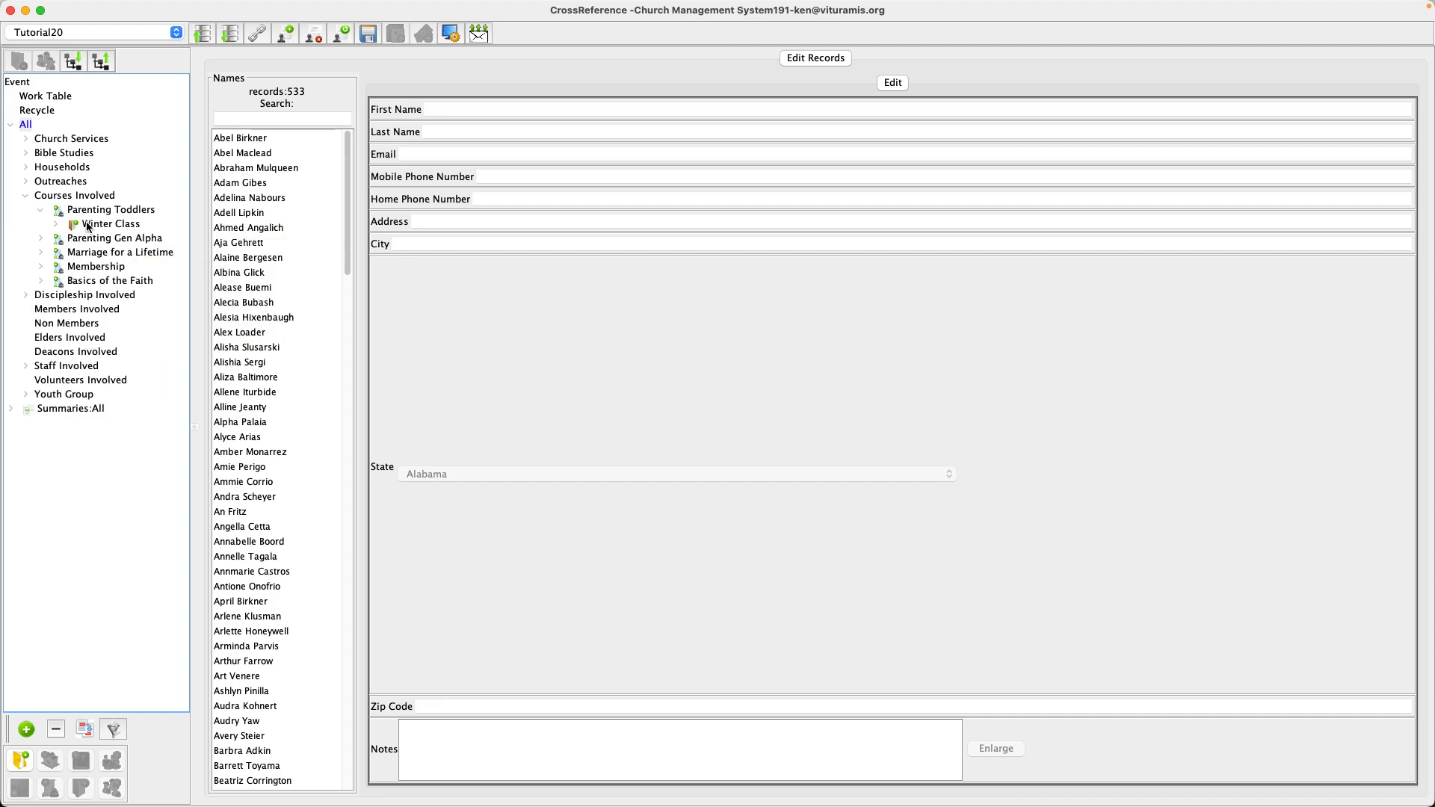
{"action": "left_click", "coordinate": [107, 225]}
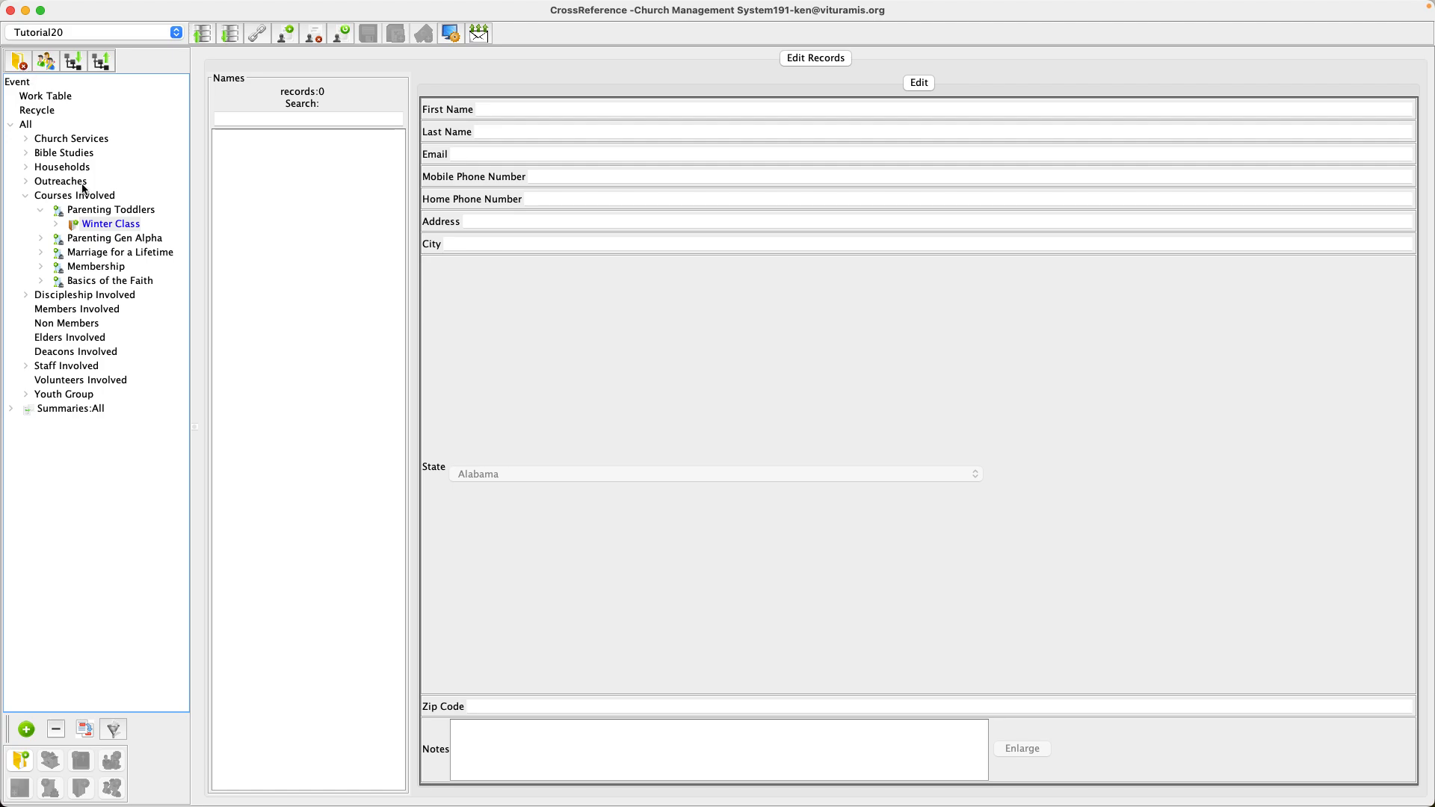
{"action": "left_click", "coordinate": [90, 211]}
{"action": "left_click", "coordinate": [46, 62]}
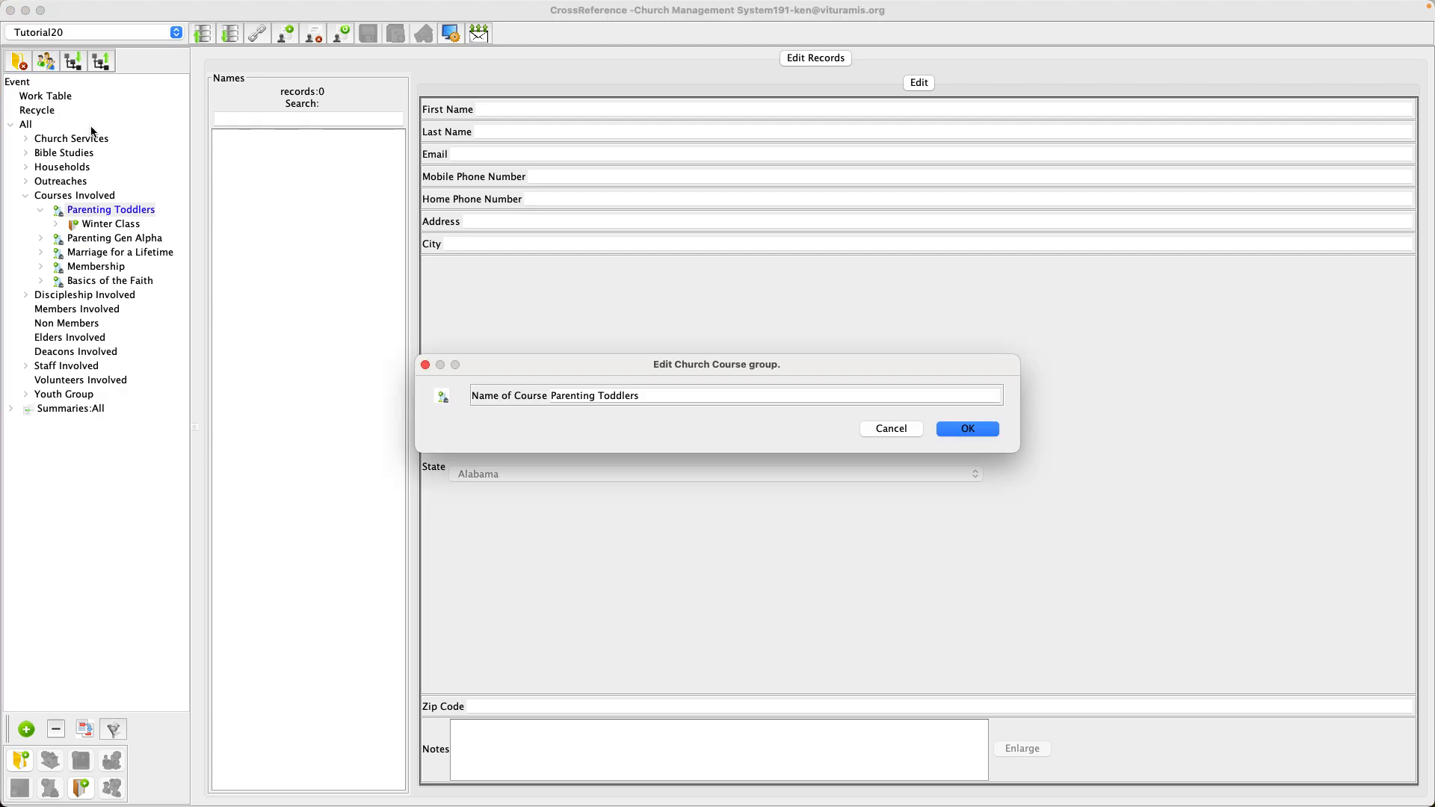
{"action": "left_click", "coordinate": [883, 427]}
{"action": "left_click", "coordinate": [101, 226]}
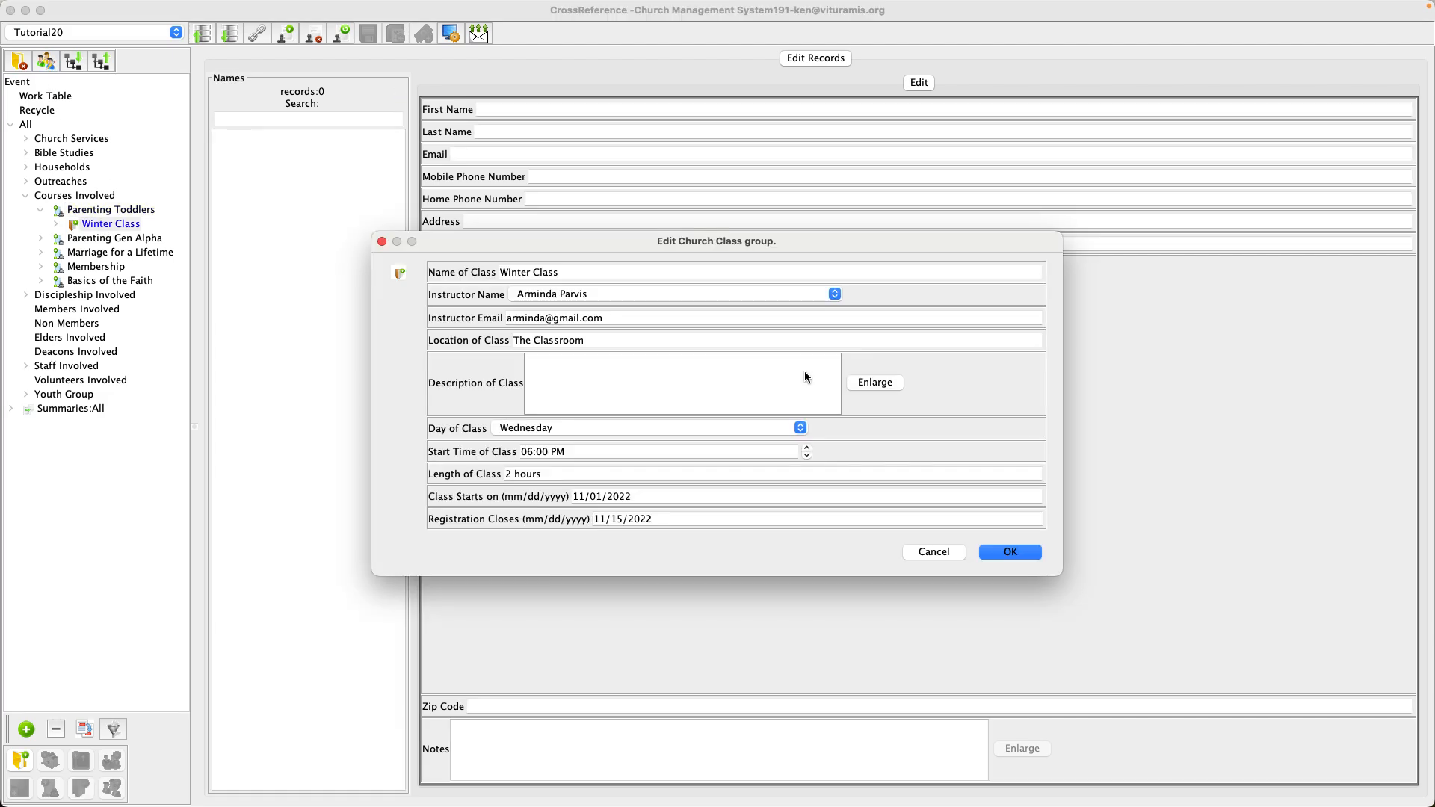
{"action": "left_click", "coordinate": [932, 552]}
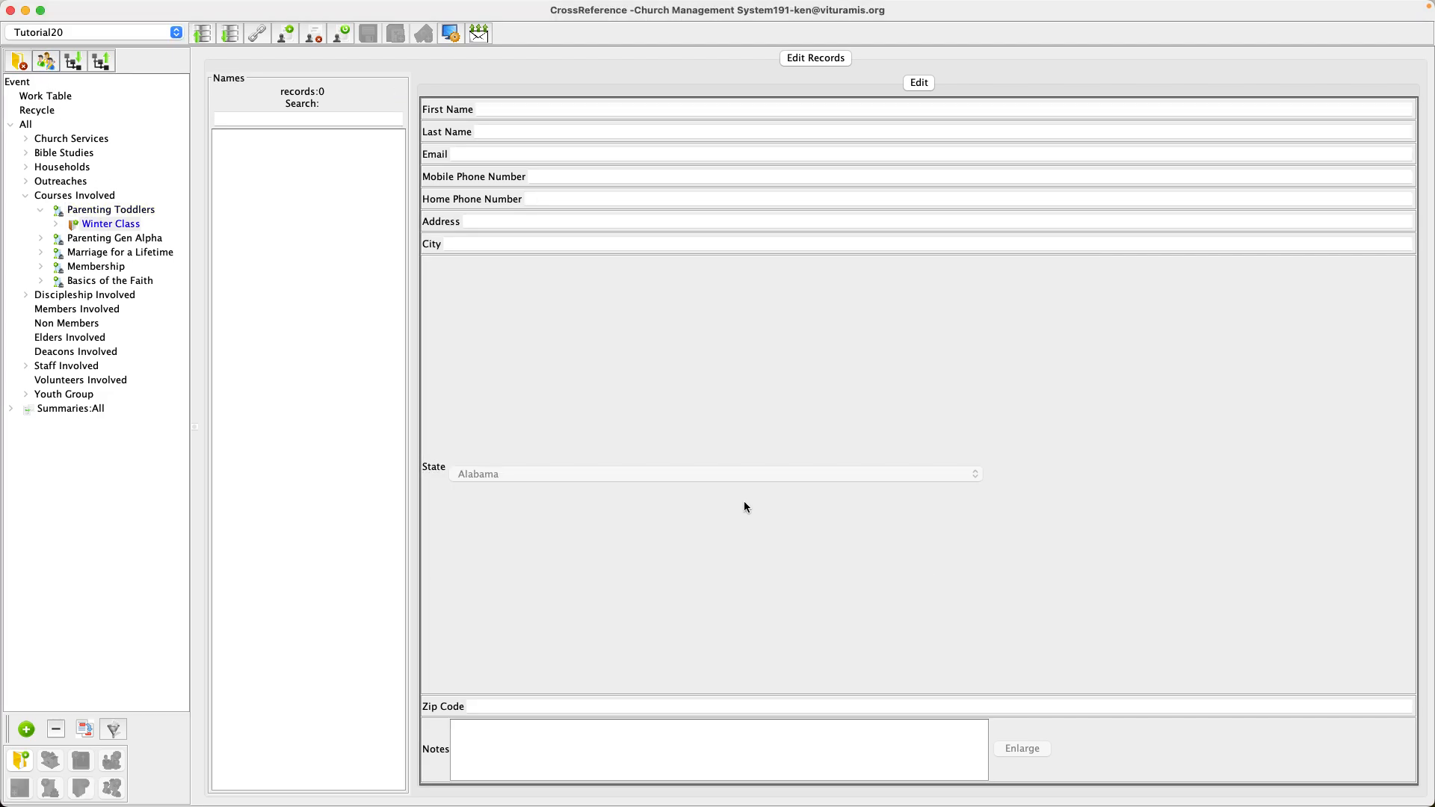